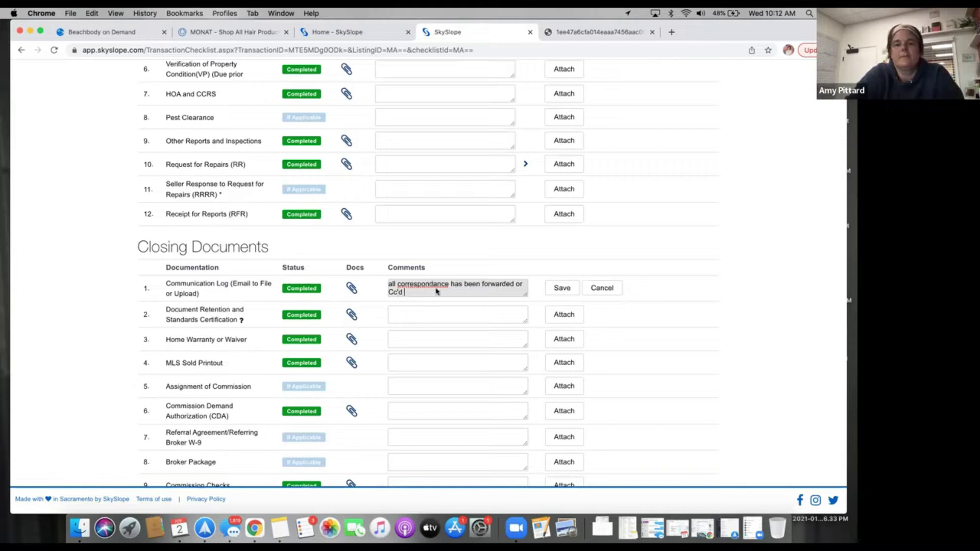
Step: Delete the Communication Log comment text and open the Commission Demand Authorization PDF
key("Escape")
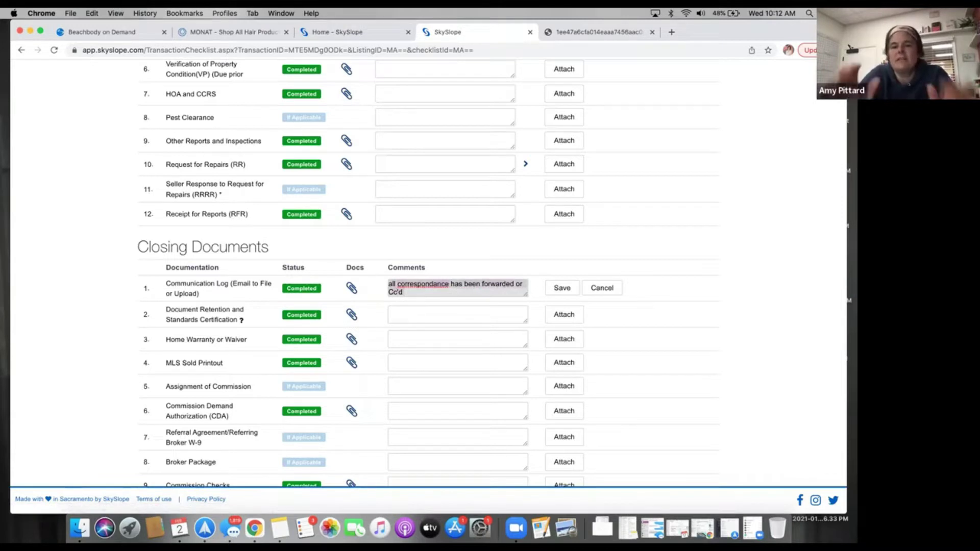
key("BackSpace")
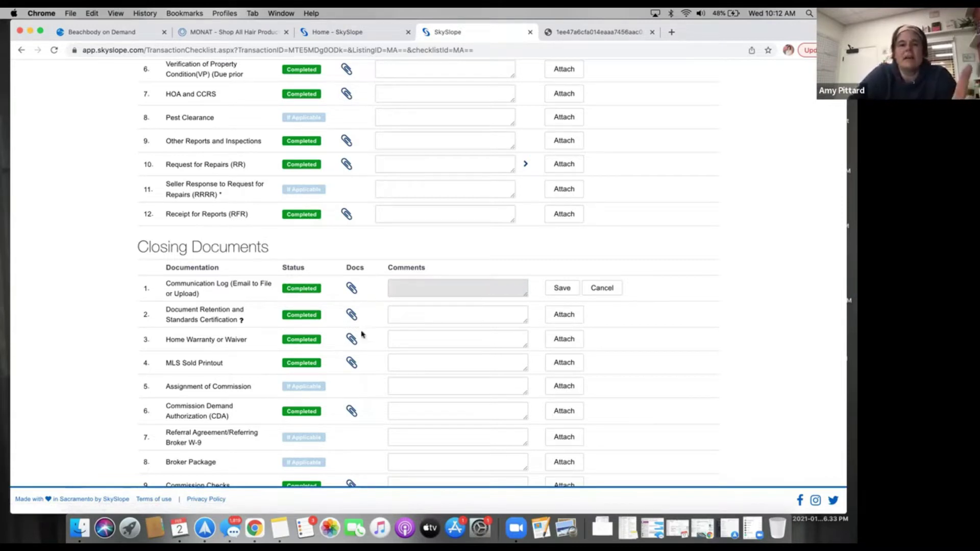
scroll(362, 334, "down", 1)
scroll(362, 334, "down", 5)
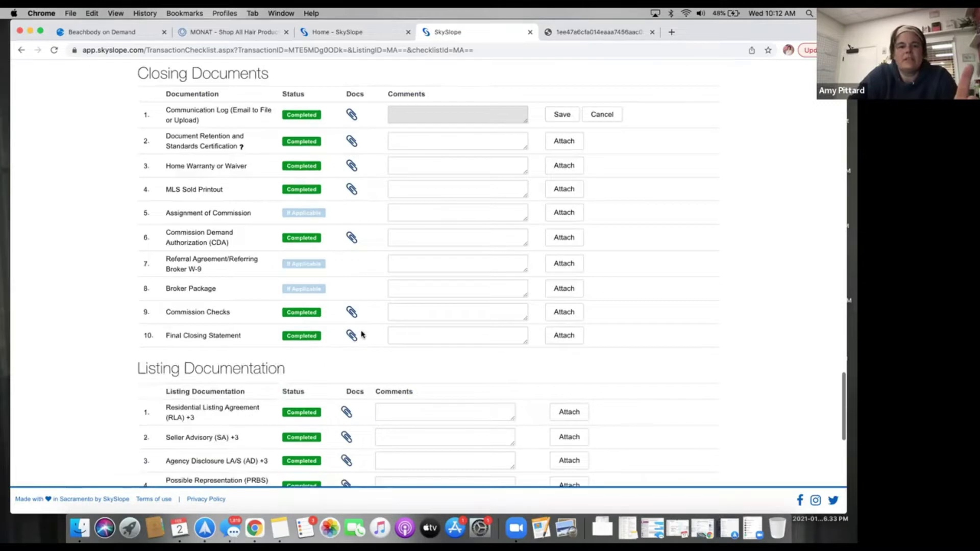
scroll(362, 334, "down", 15)
scroll(362, 334, "up", 12)
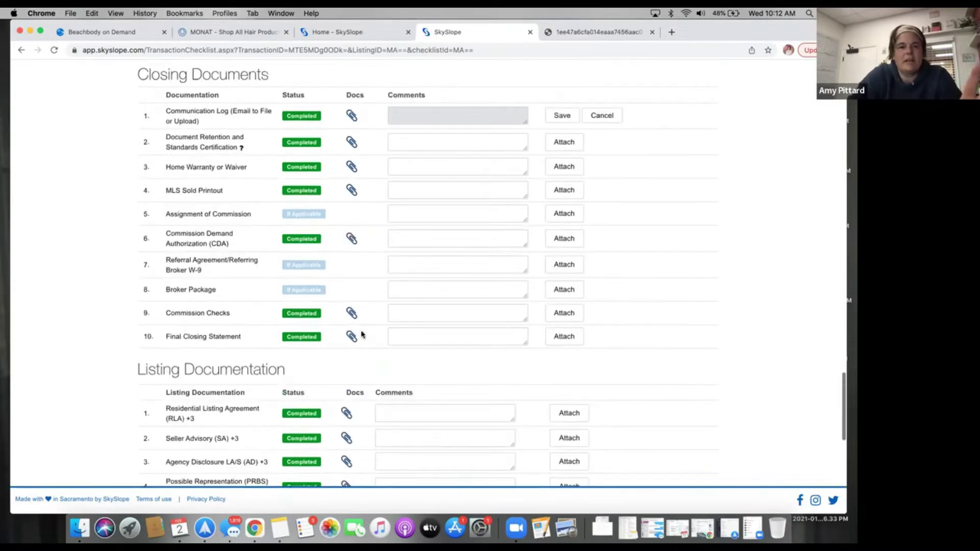
scroll(363, 334, "up", 3)
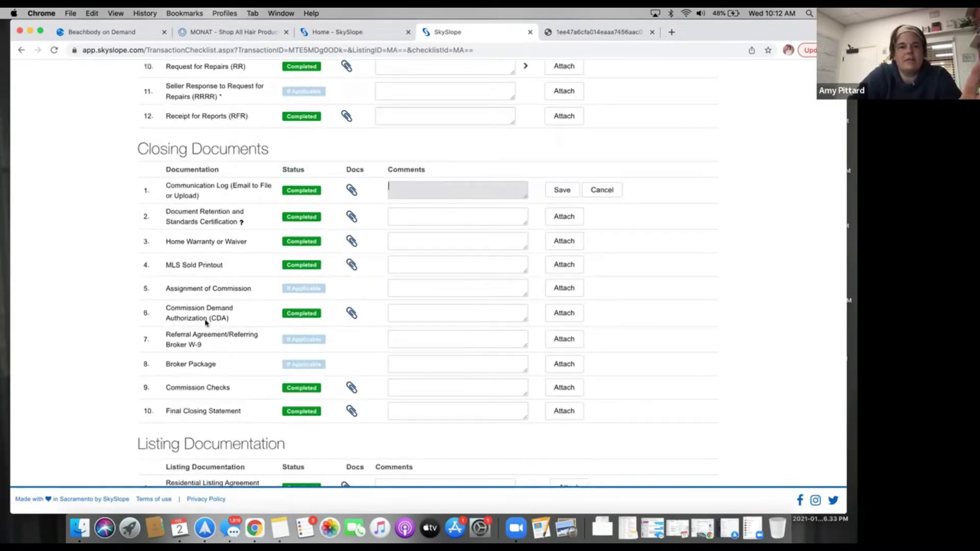
left_click(352, 313)
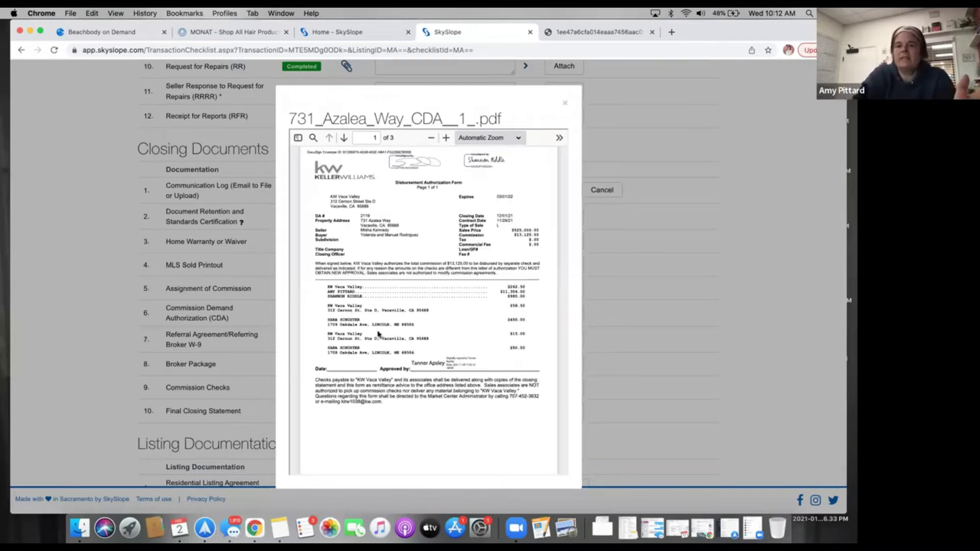
scroll(378, 334, "down", 15)
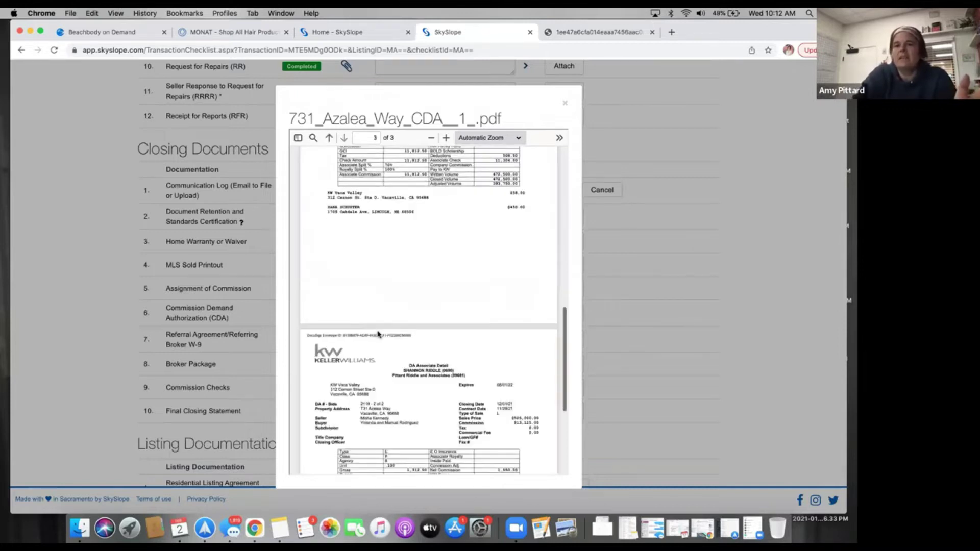
scroll(378, 333, "up", 15)
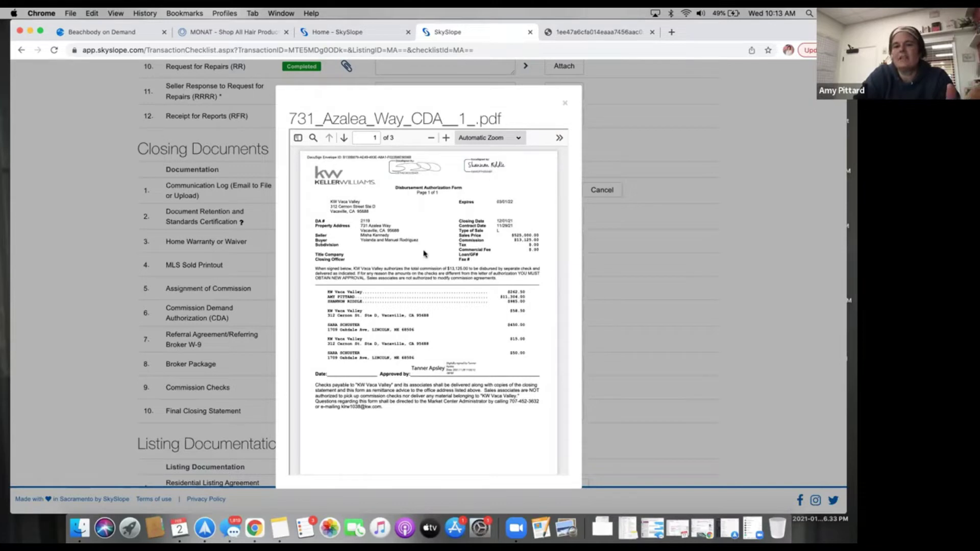
scroll(423, 253, "down", 10)
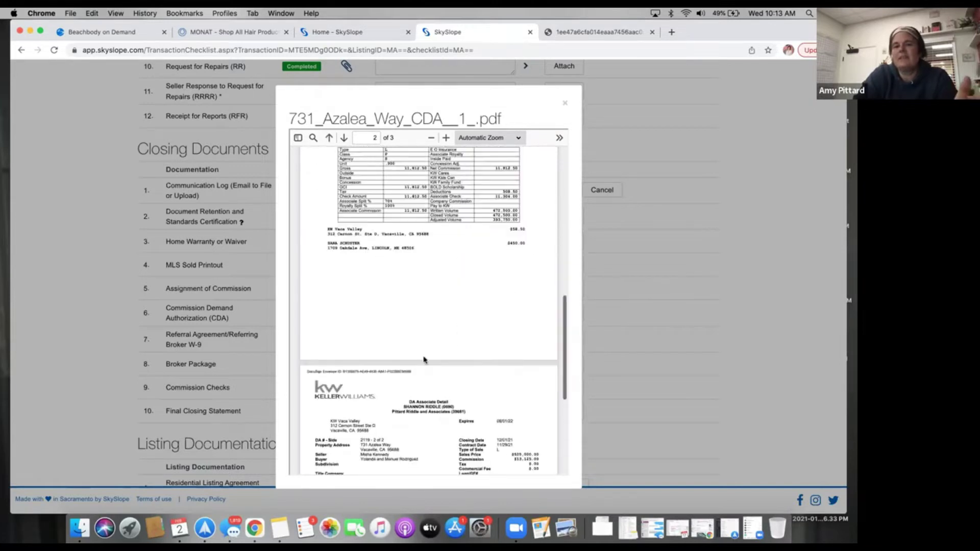
scroll(424, 360, "up", 2)
scroll(465, 326, "up", 10)
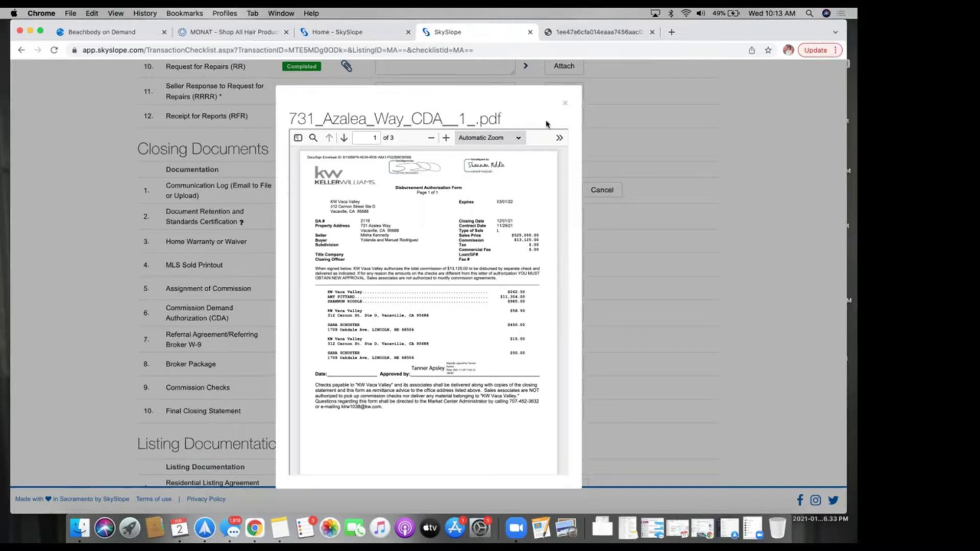
scroll(472, 249, "down", 1)
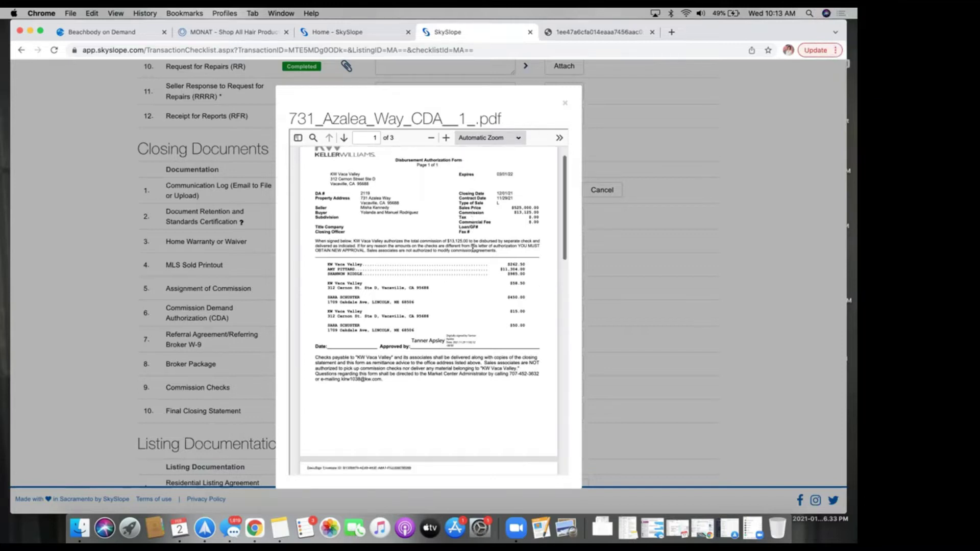
scroll(472, 249, "down", 1)
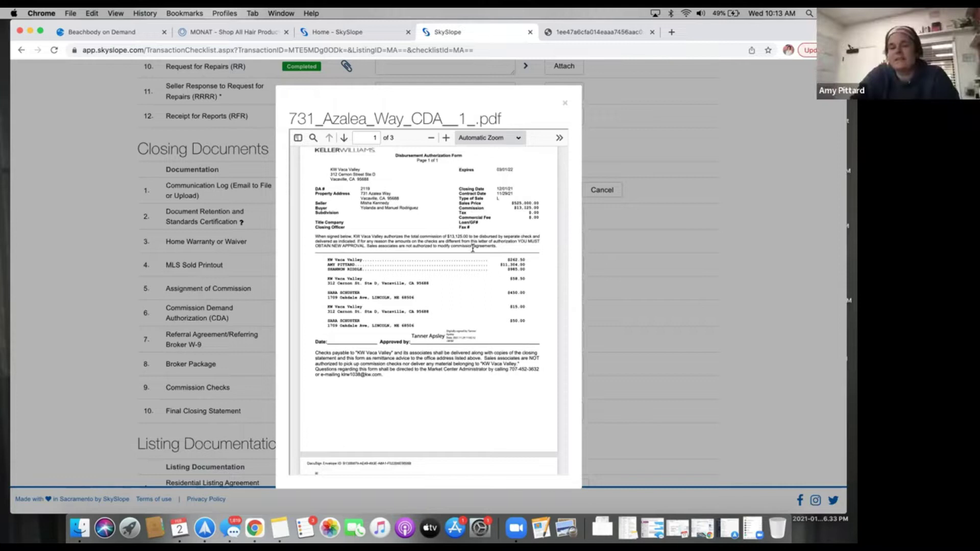
scroll(473, 249, "up", 1)
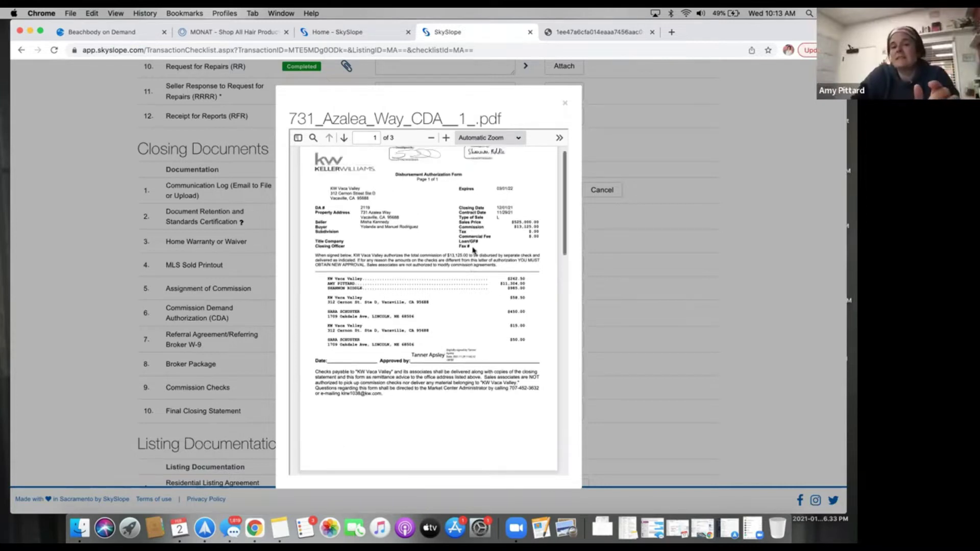
scroll(472, 249, "up", 1)
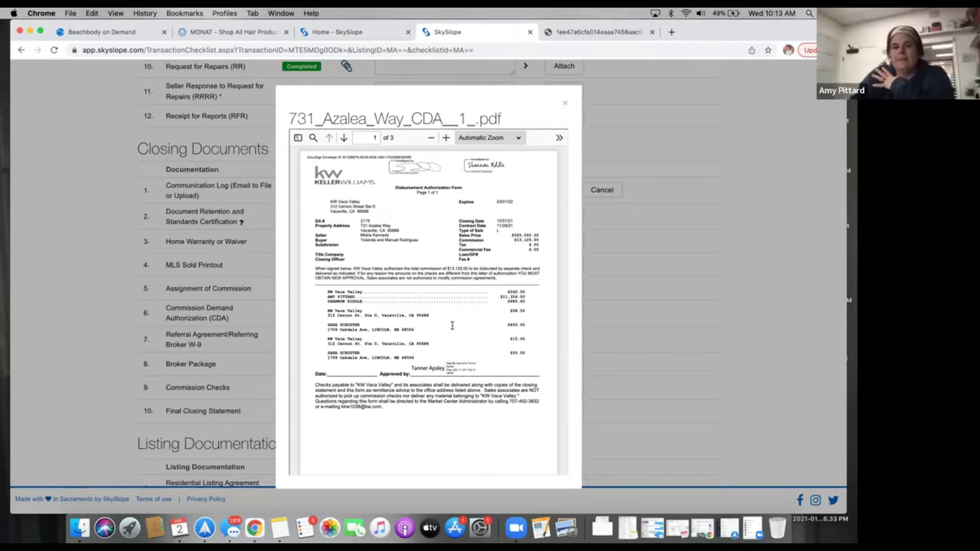
scroll(452, 325, "down", 1)
scroll(455, 302, "down", 1)
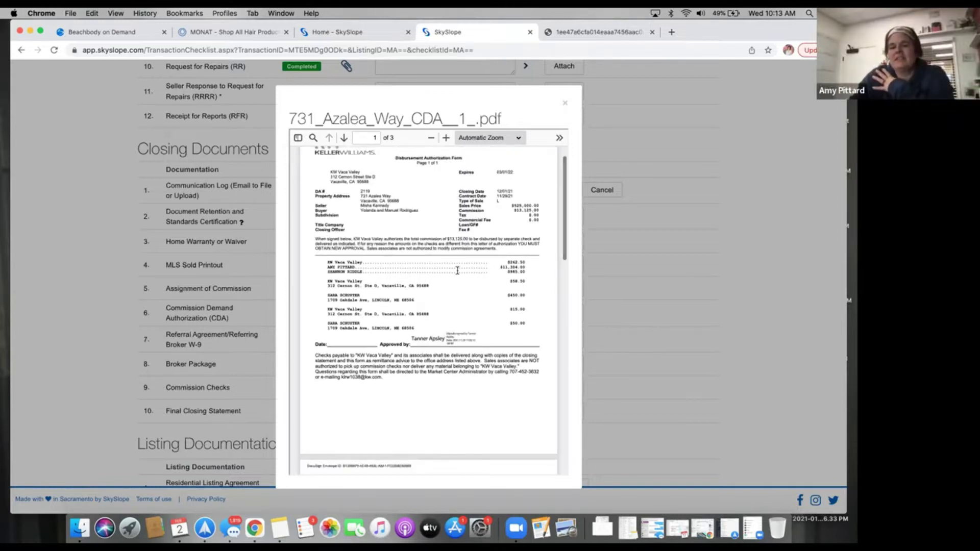
scroll(413, 433, "down", 10)
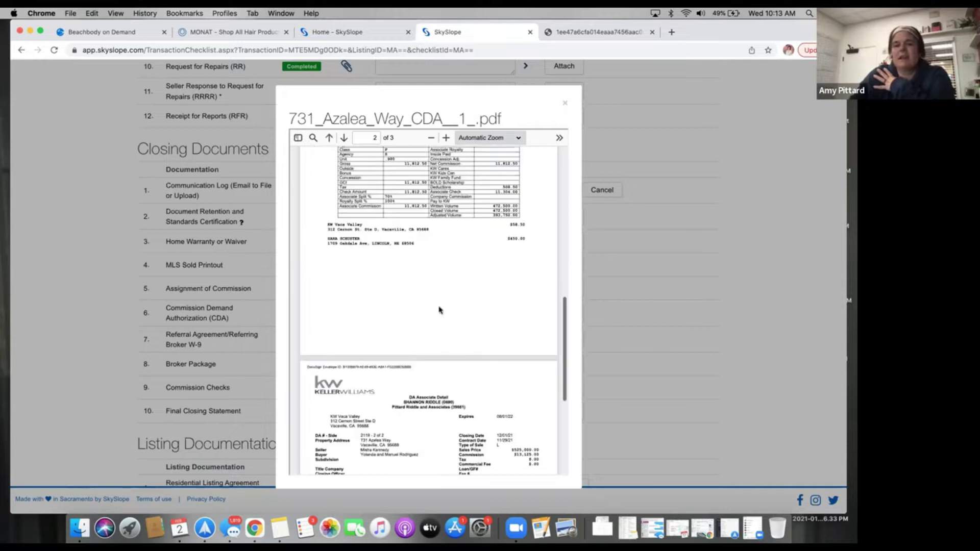
scroll(439, 310, "down", 5)
scroll(404, 233, "up", 8)
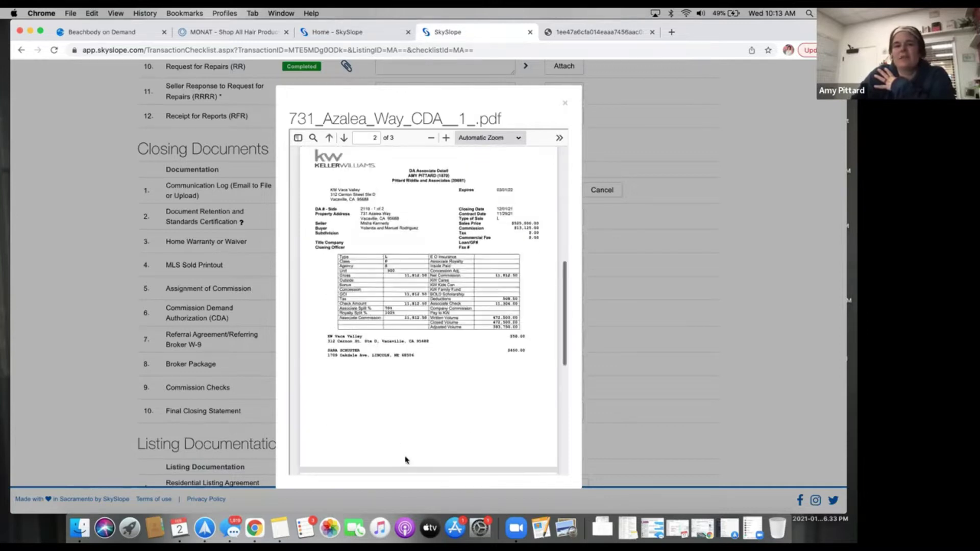
scroll(406, 459, "down", 6)
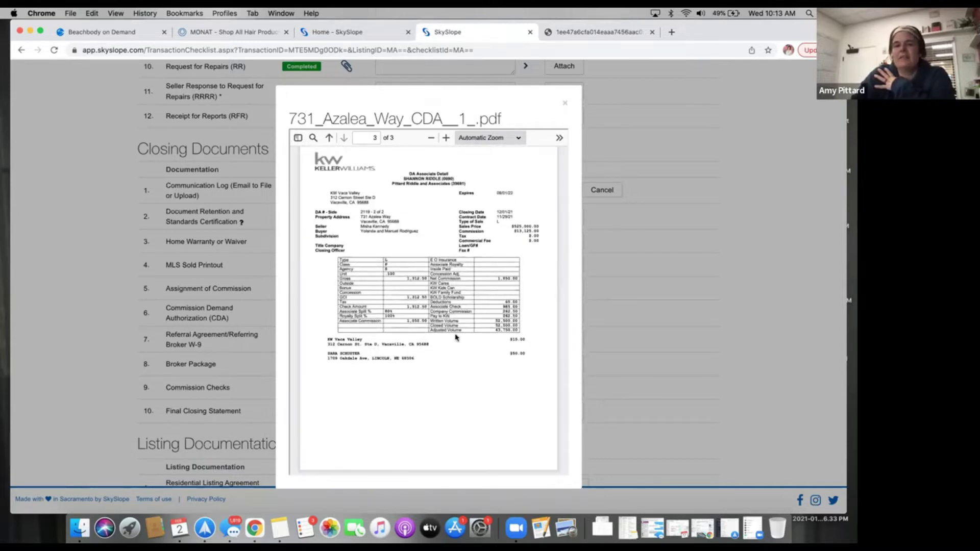
scroll(456, 337, "up", 3)
scroll(456, 337, "up", 5)
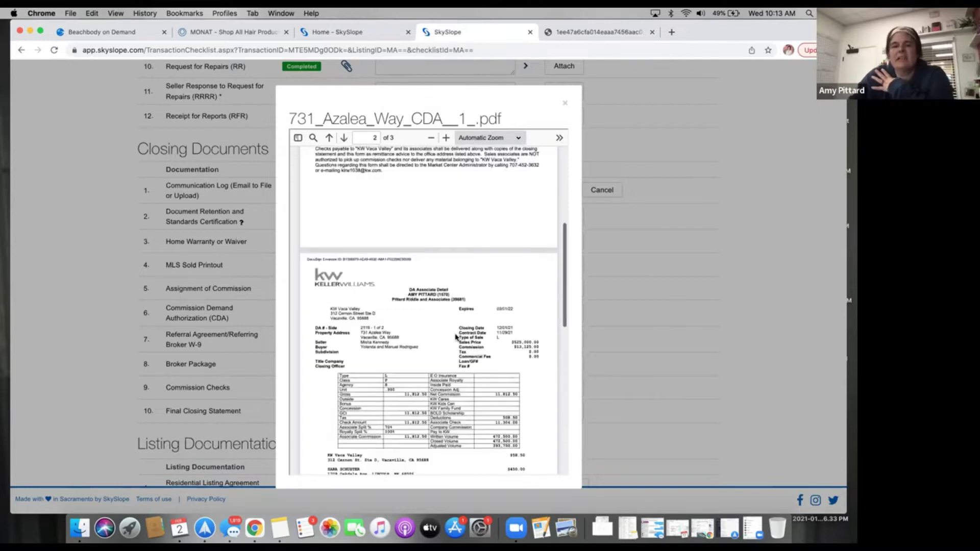
scroll(455, 338, "up", 2)
scroll(455, 338, "up", 2)
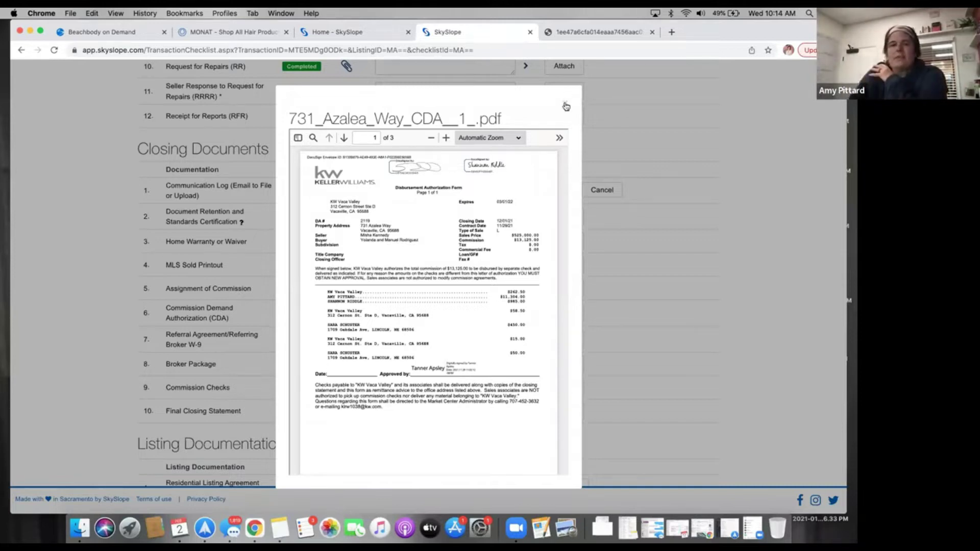
left_click(276, 184)
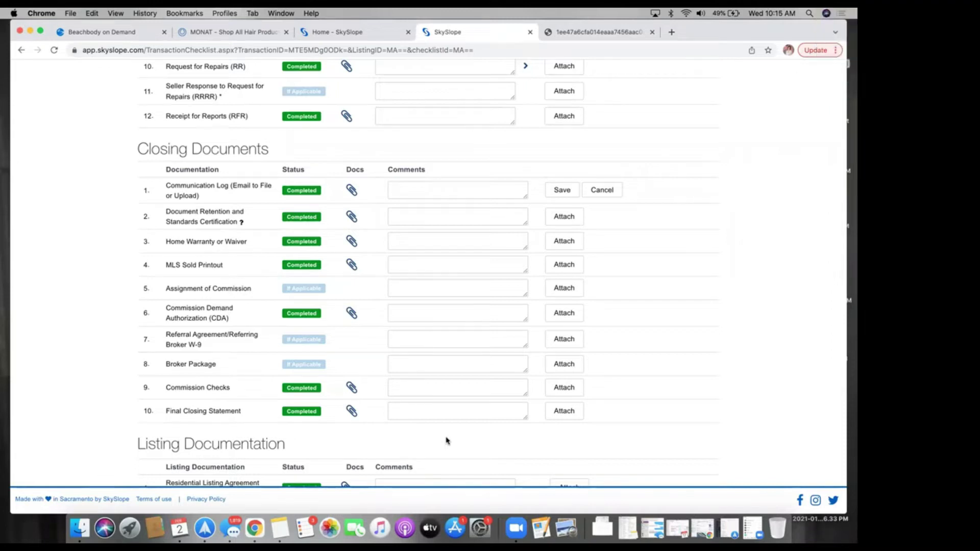
Step: Scroll down the Closing Documents checklist to review the completed items
scroll(446, 440, "down", 1)
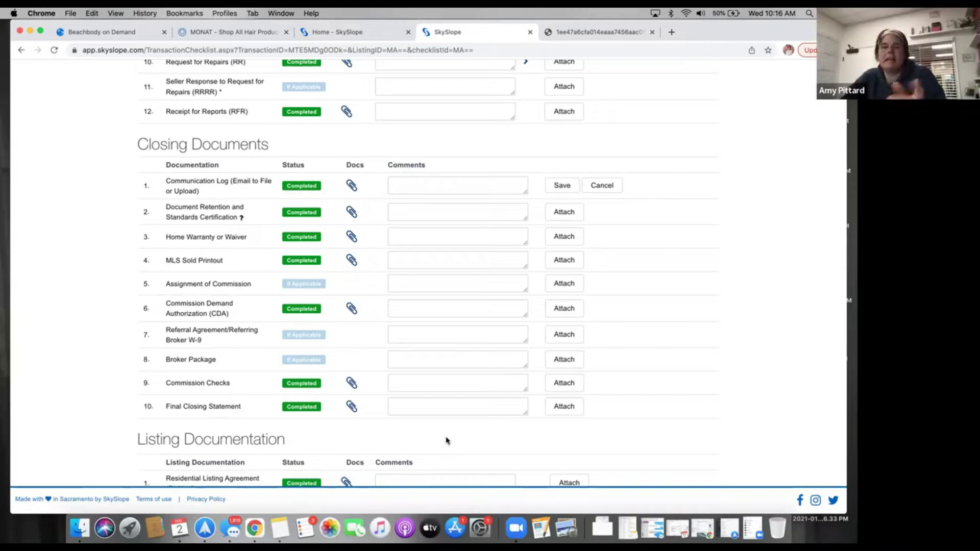
scroll(446, 441, "up", 6)
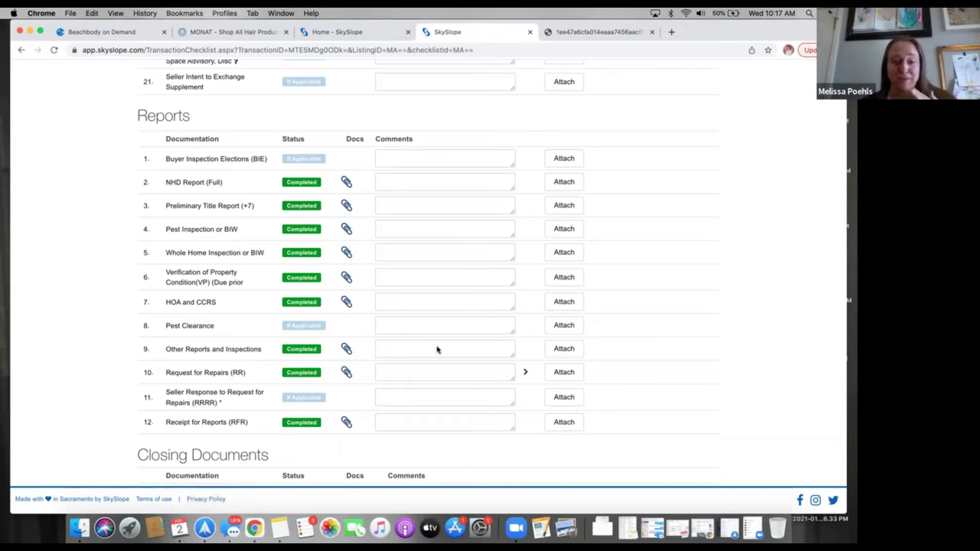
Step: Open a new Chrome tab and go to Gmail from the Google start page
left_click(671, 32)
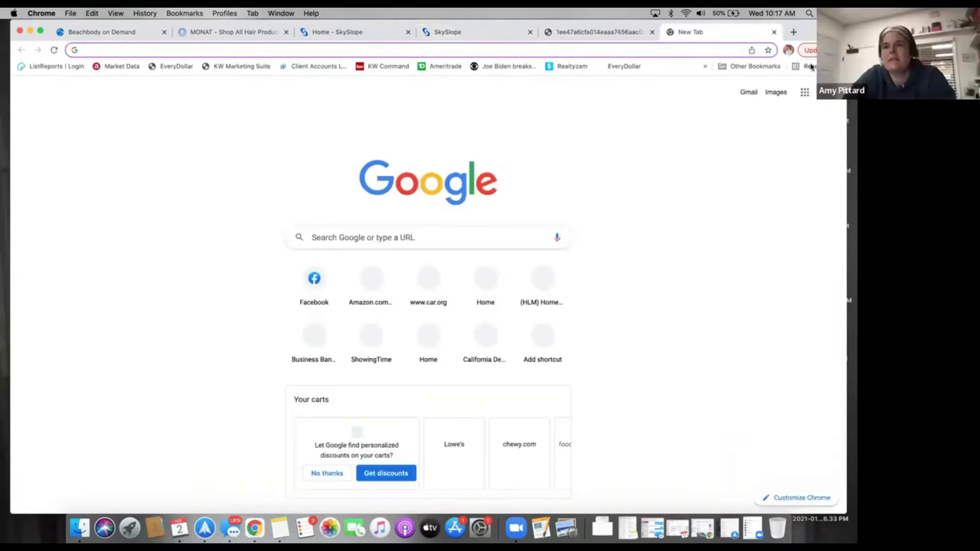
left_click(744, 97)
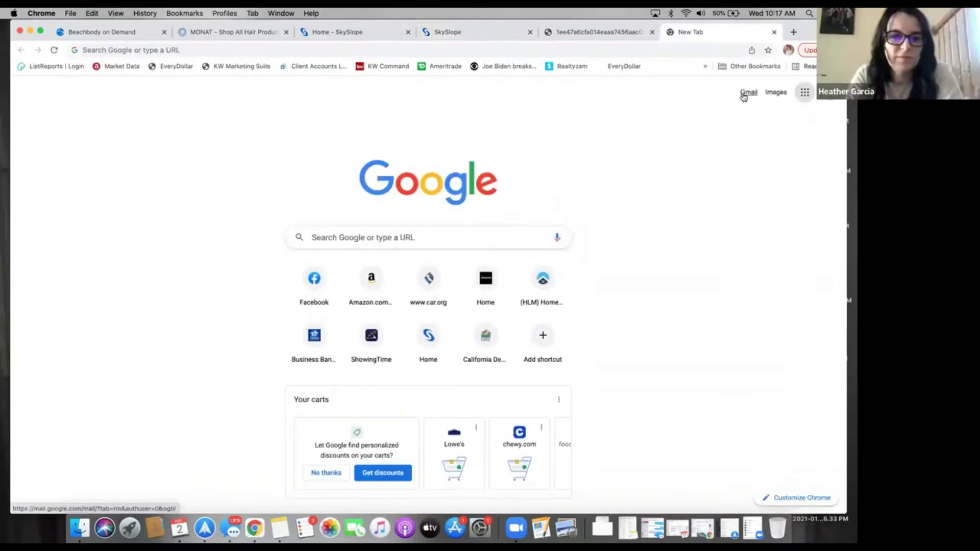
left_click(804, 91)
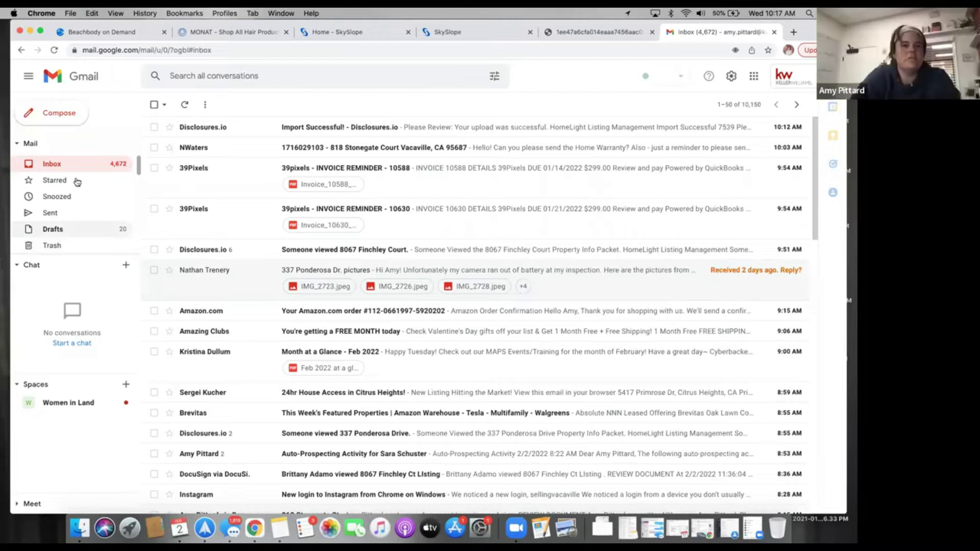
scroll(68, 232, "down", 10)
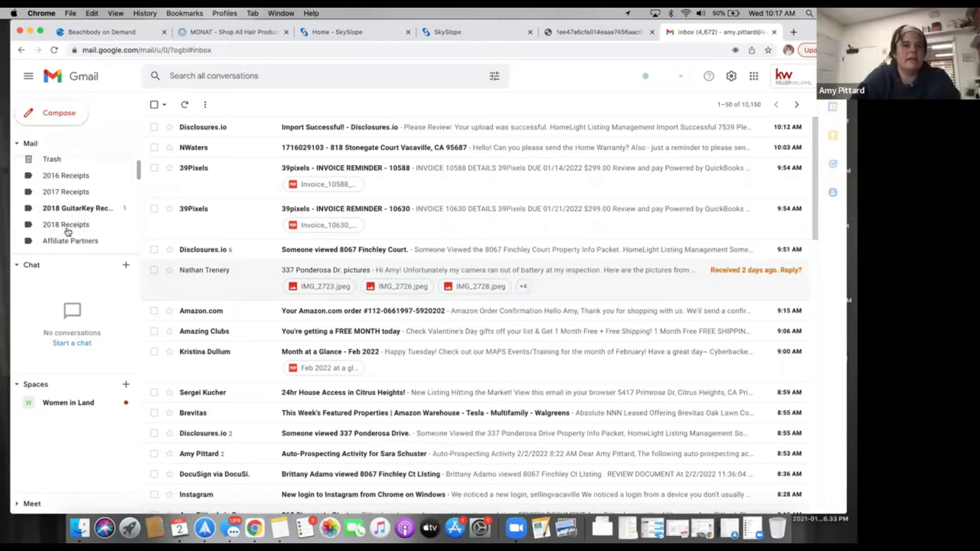
scroll(68, 232, "down", 10)
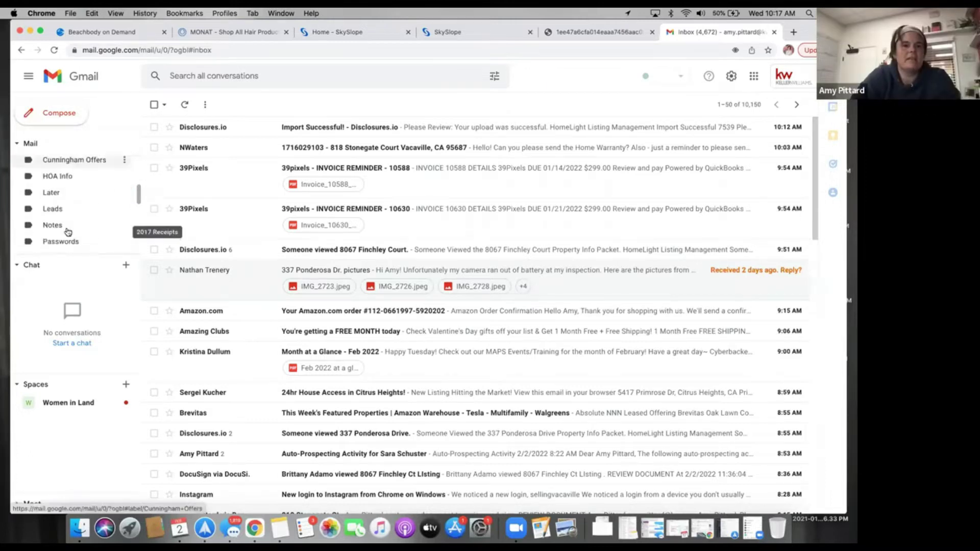
scroll(68, 233, "down", 3)
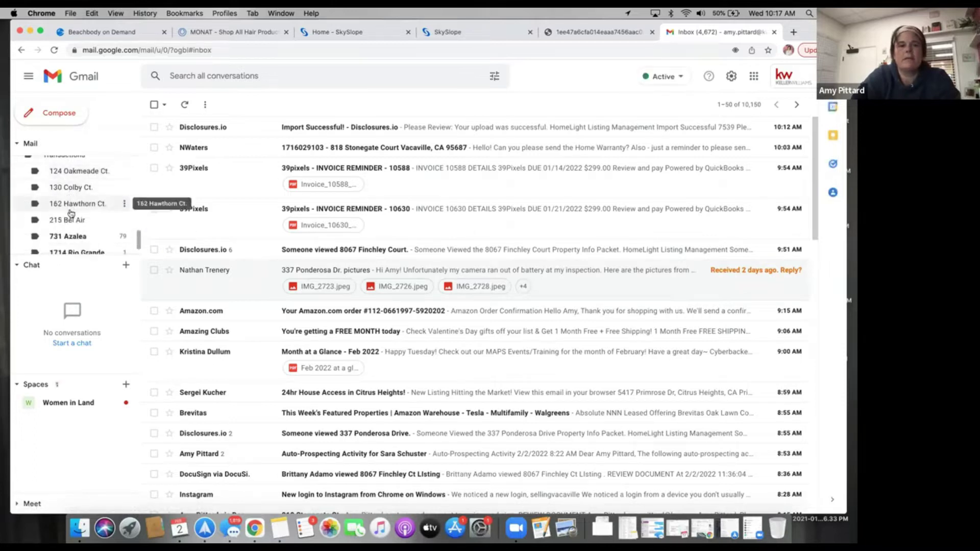
scroll(73, 230, "down", 1)
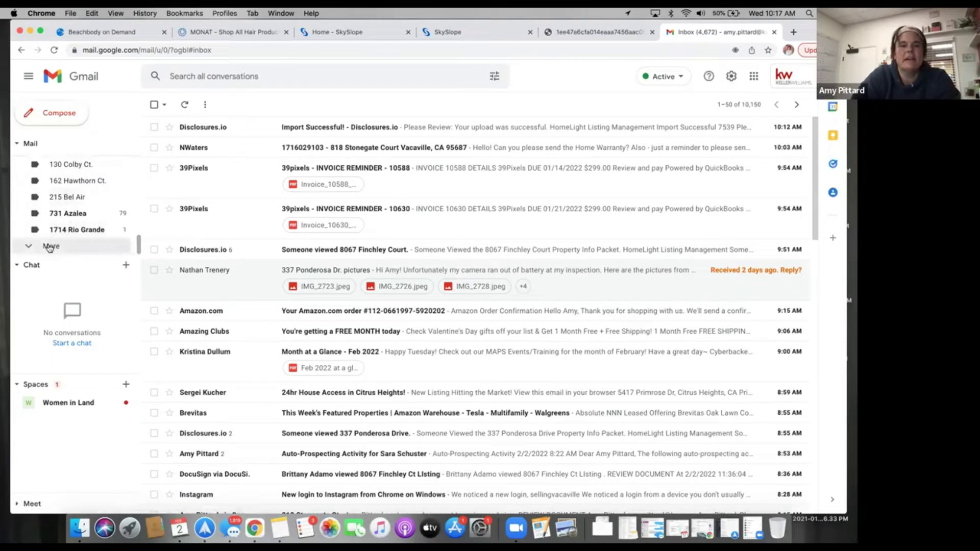
scroll(64, 247, "up", 1)
scroll(66, 247, "down", 10)
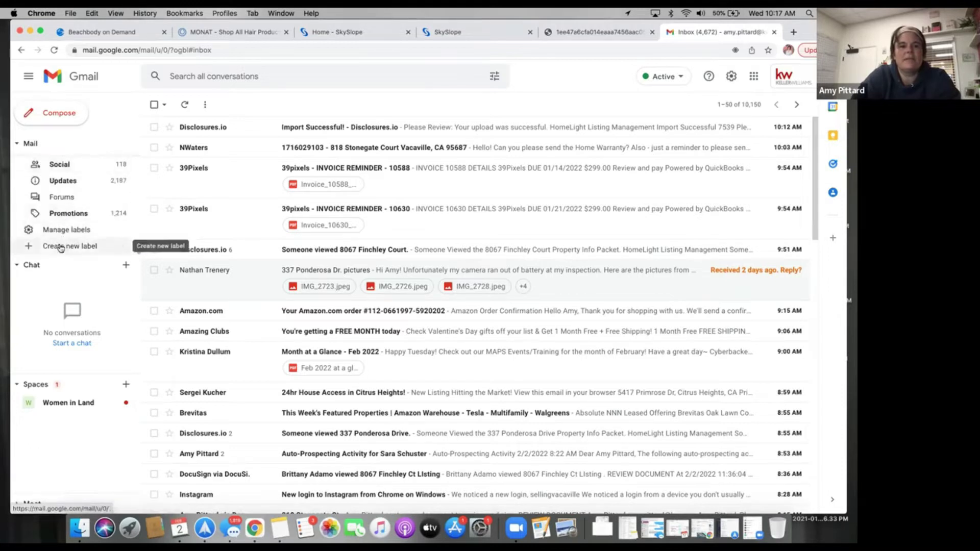
left_click(60, 247)
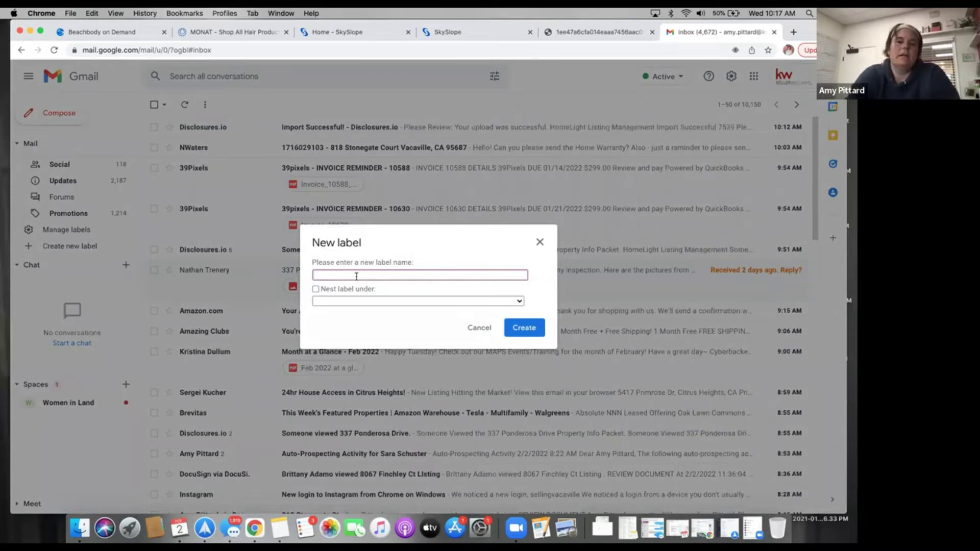
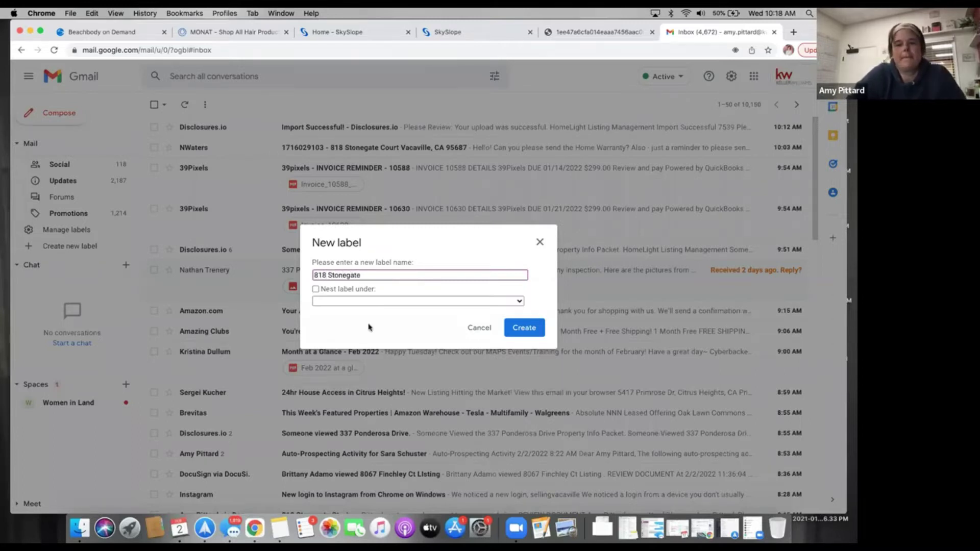
left_click(468, 301)
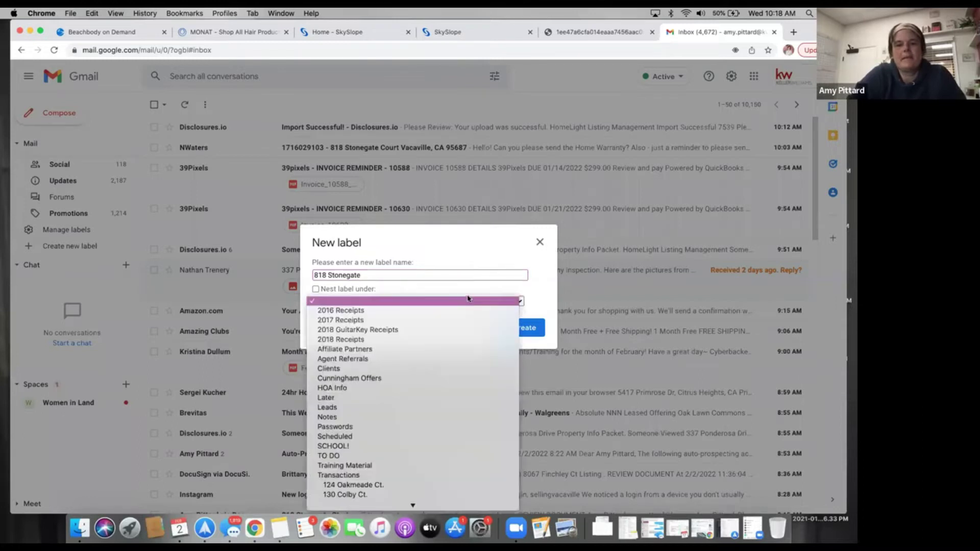
scroll(358, 403, "down", 2)
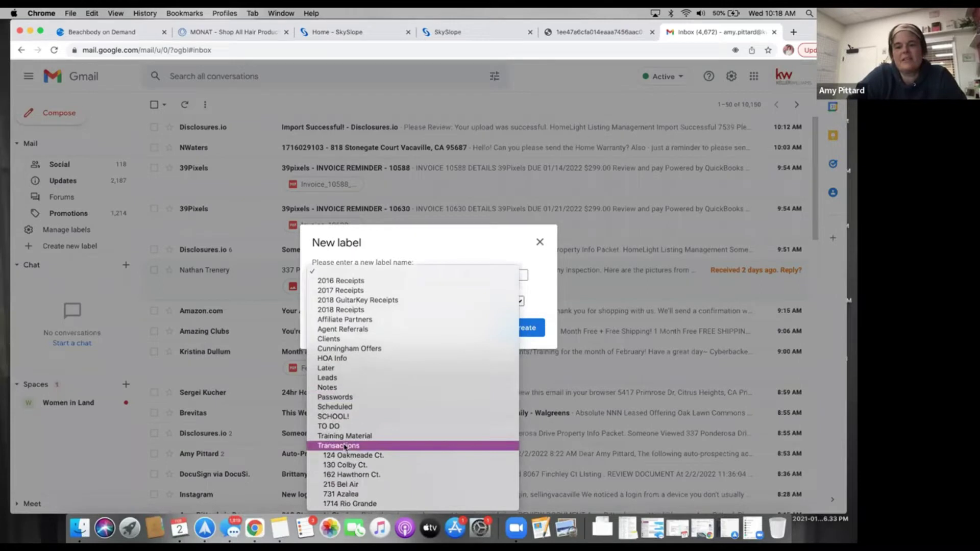
left_click(345, 446)
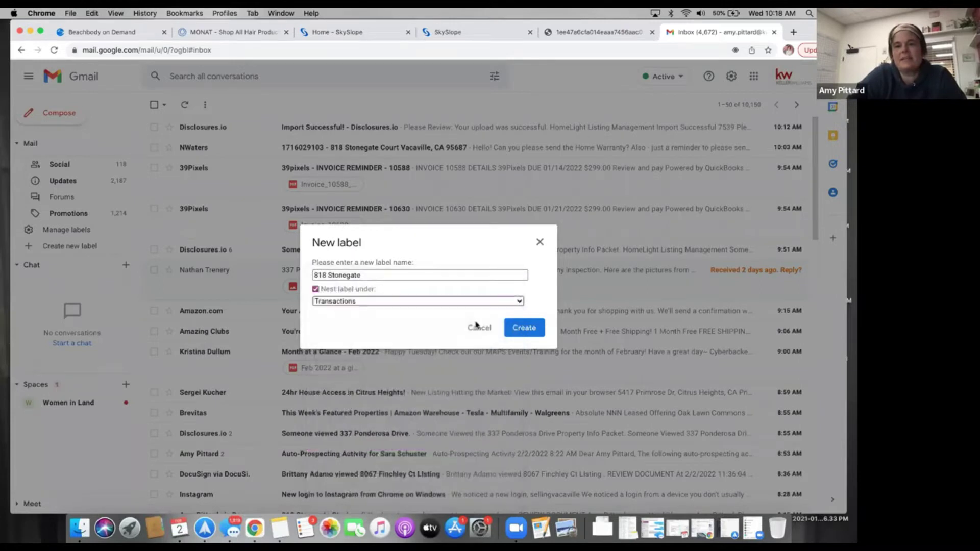
left_click(524, 329)
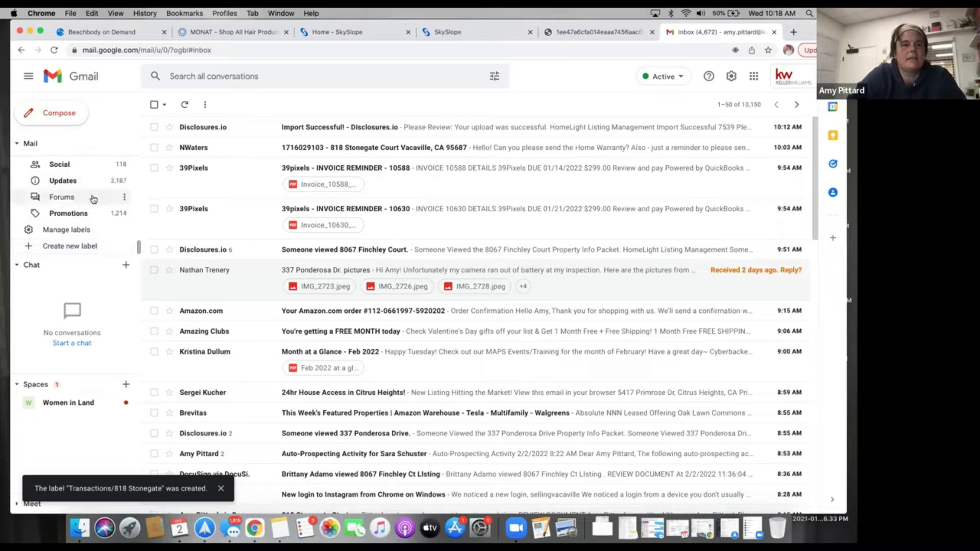
scroll(138, 245, "down", 5)
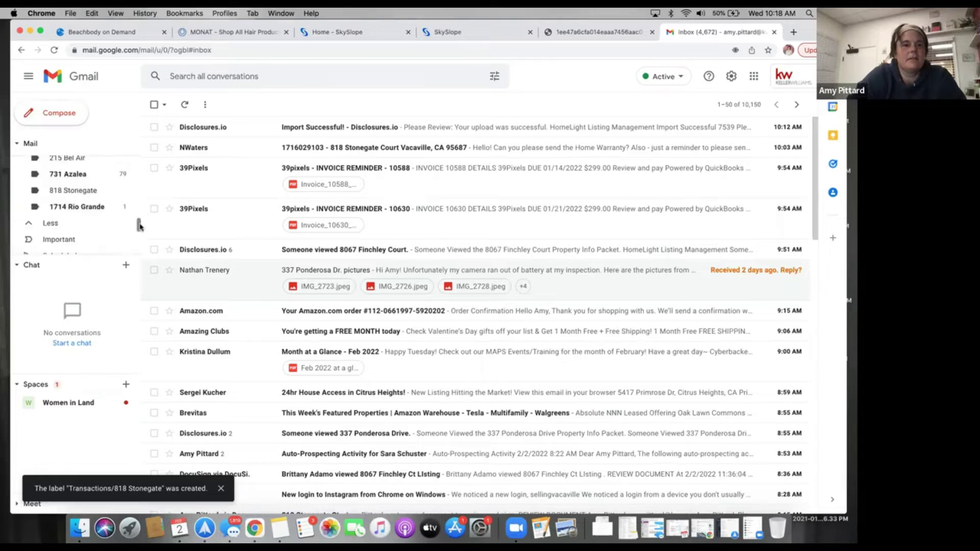
scroll(138, 217, "down", 2)
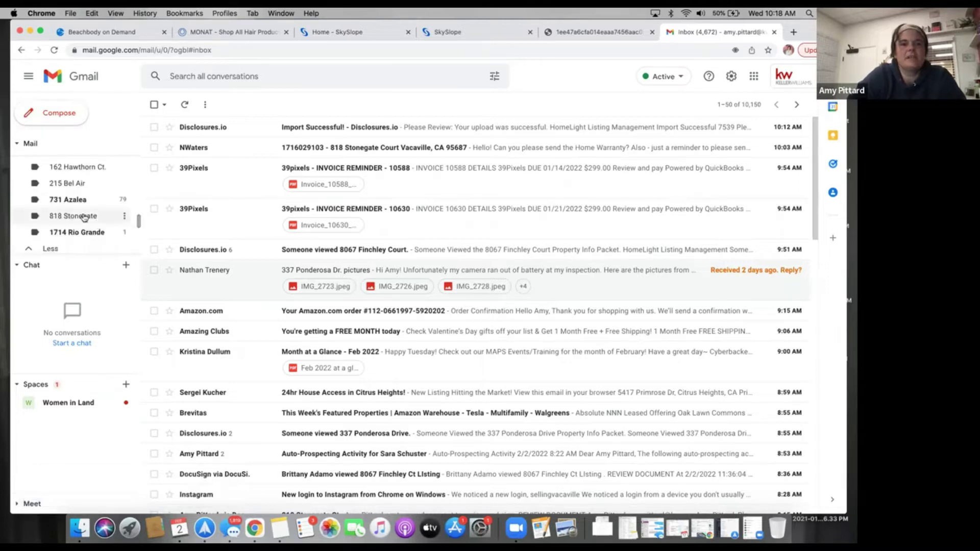
scroll(84, 217, "up", 4)
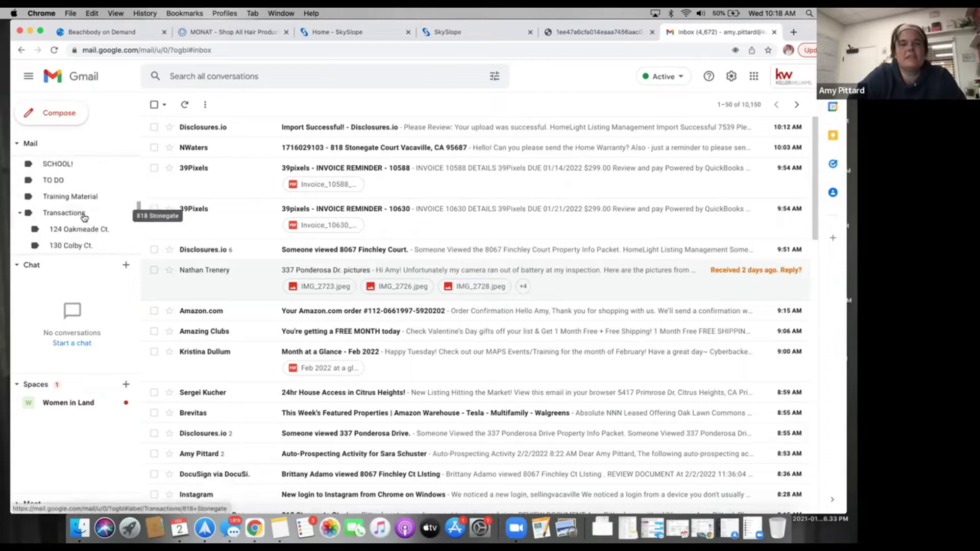
scroll(84, 217, "down", 3)
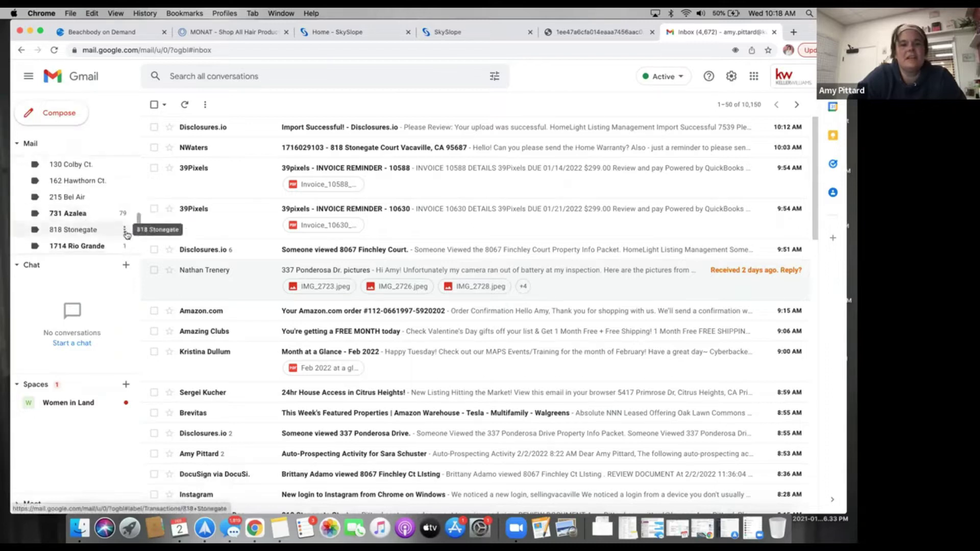
left_click(125, 231)
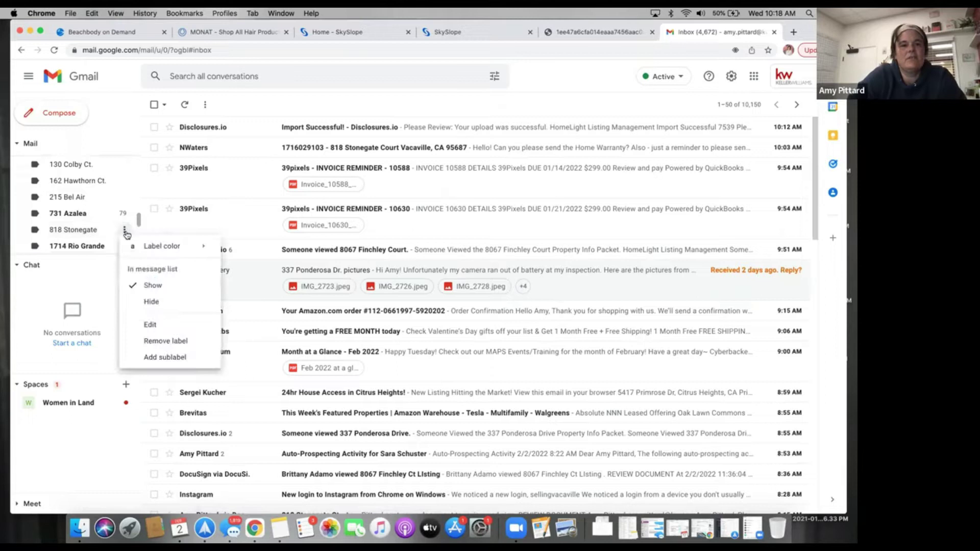
left_click(96, 232)
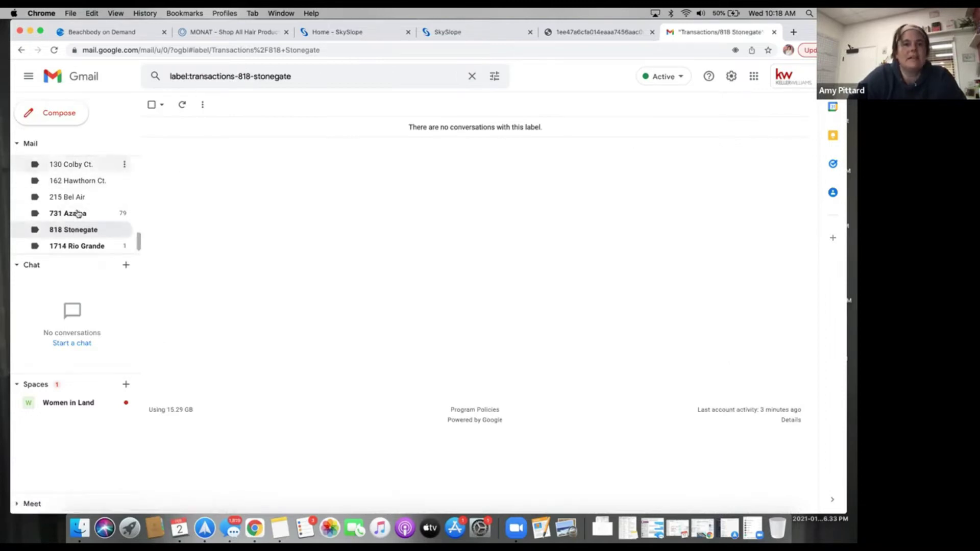
scroll(77, 212, "up", 5)
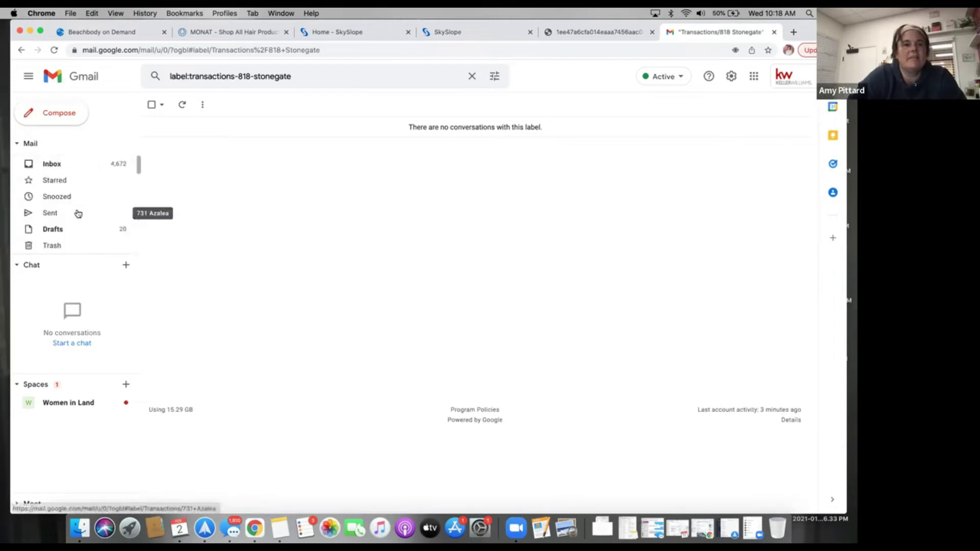
left_click(77, 164)
left_click(275, 74)
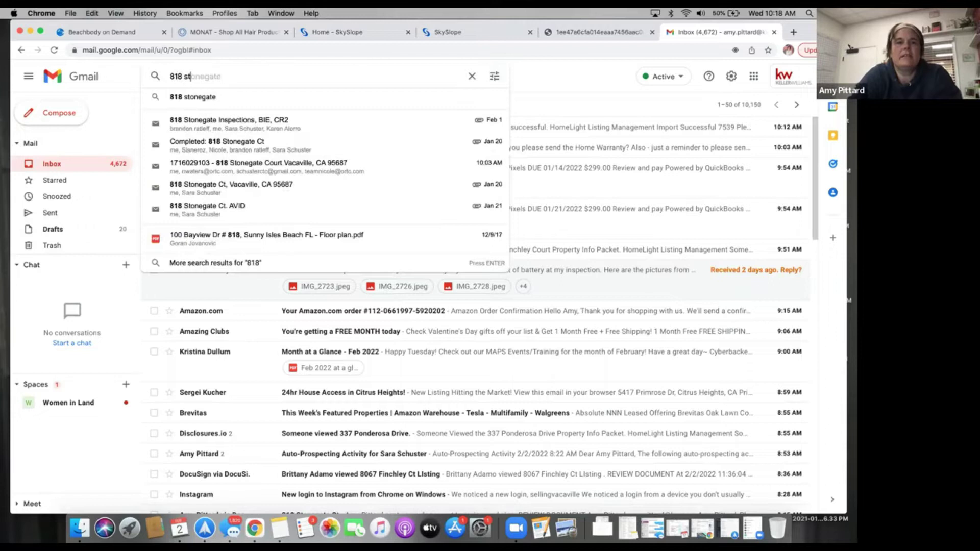
key("Return")
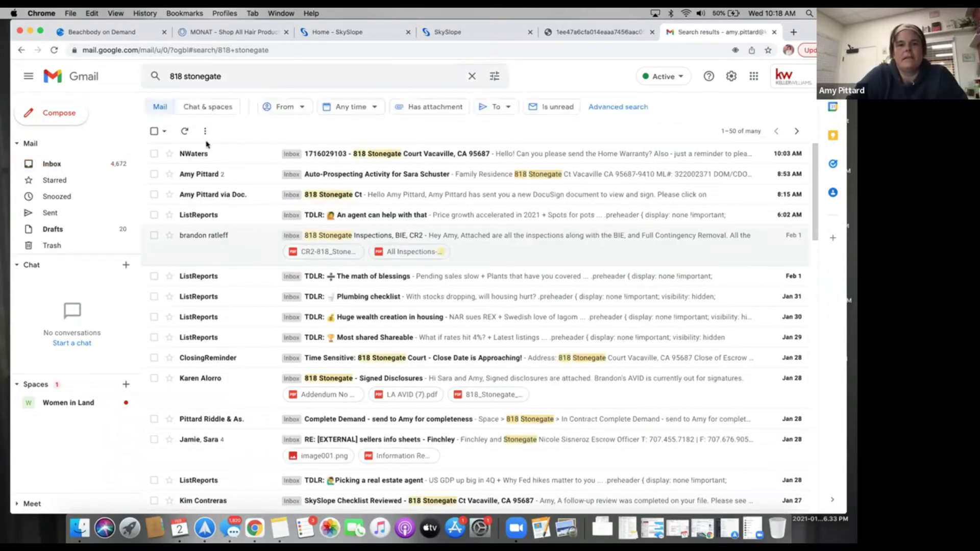
left_click(154, 154)
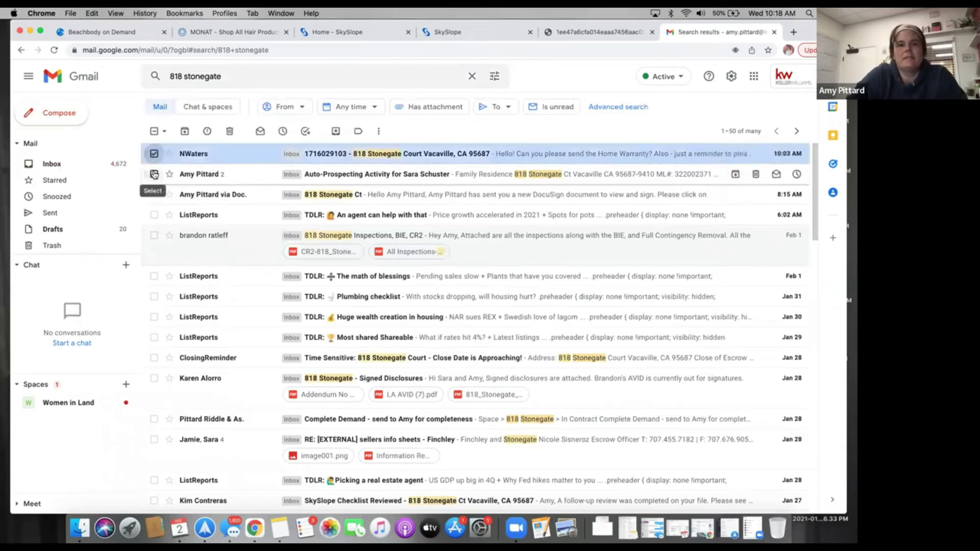
left_click(154, 174)
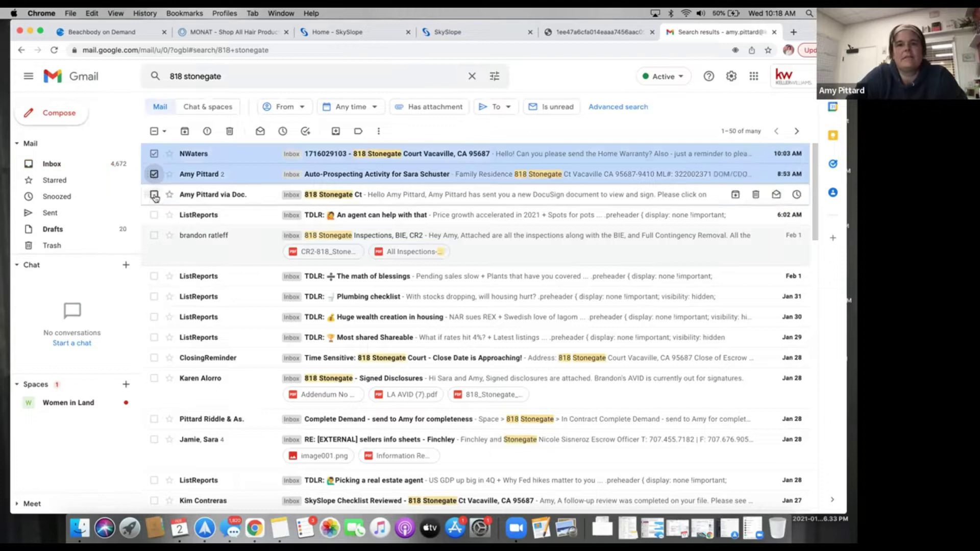
left_click(154, 195)
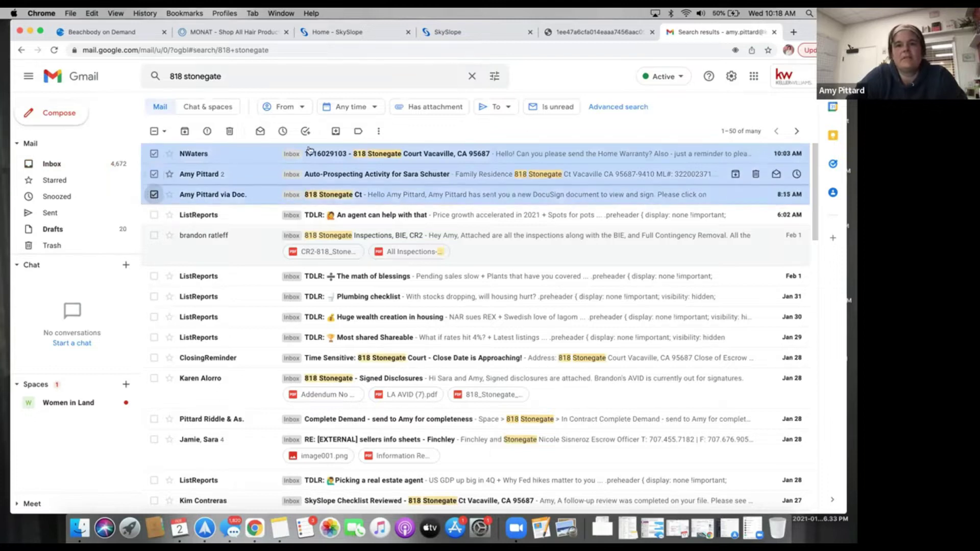
left_click(379, 133)
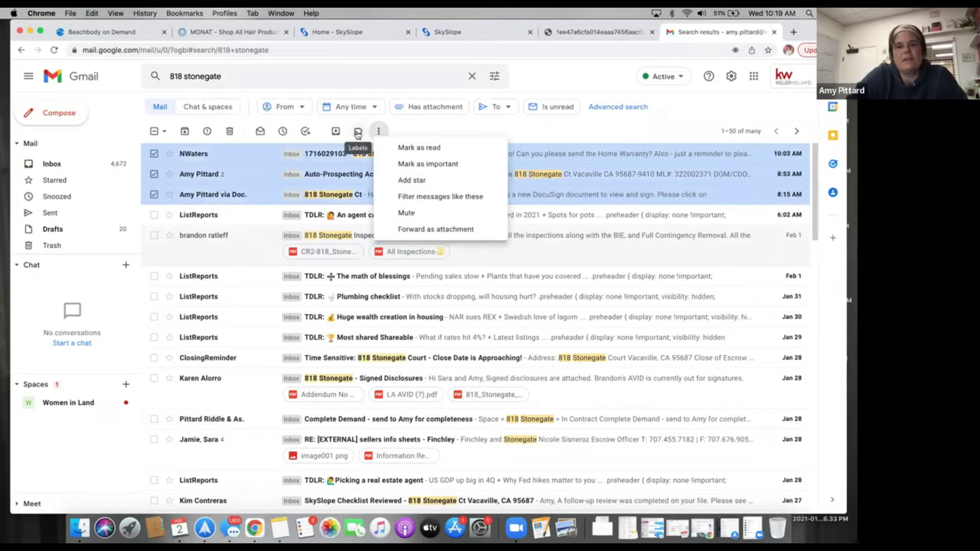
left_click(358, 133)
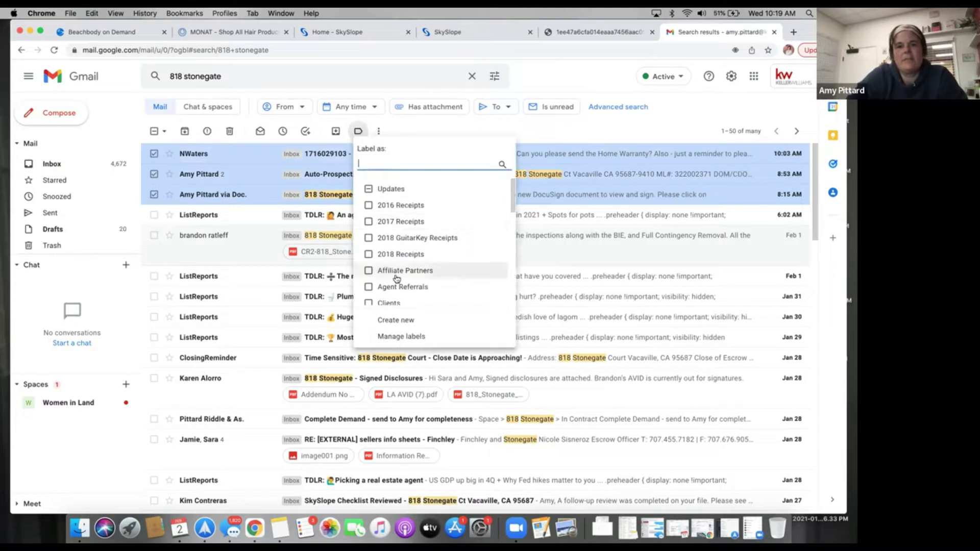
scroll(397, 278, "down", 10)
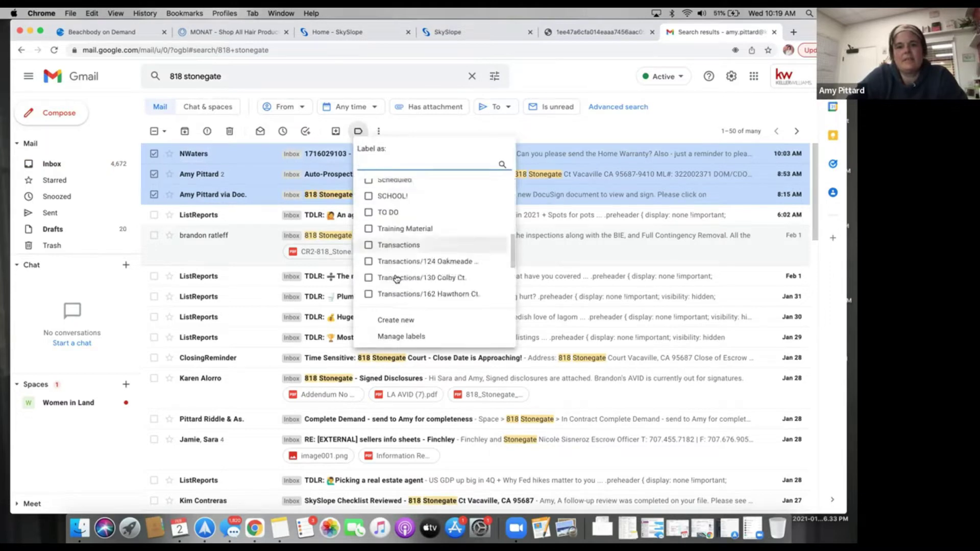
left_click(401, 255)
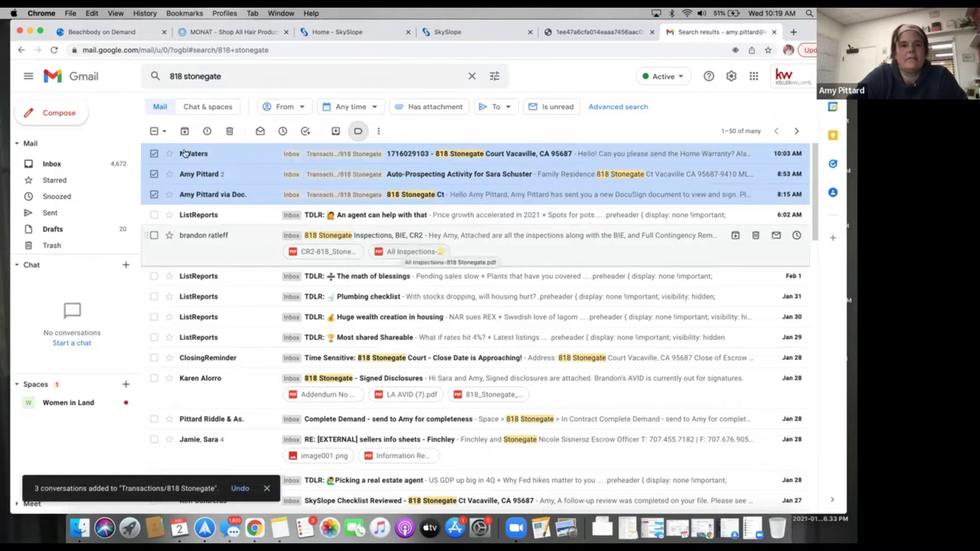
scroll(75, 214, "down", 5)
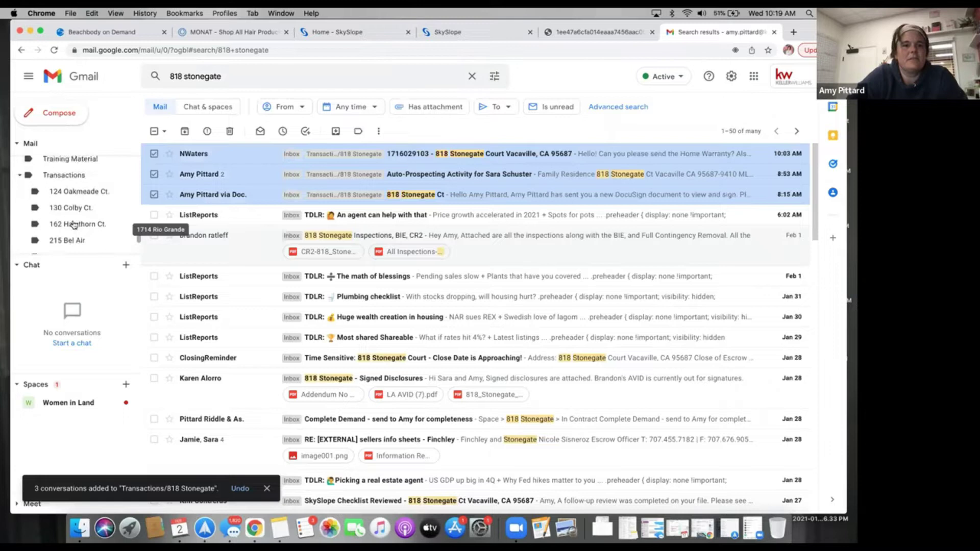
scroll(74, 225, "down", 3)
left_click(74, 216)
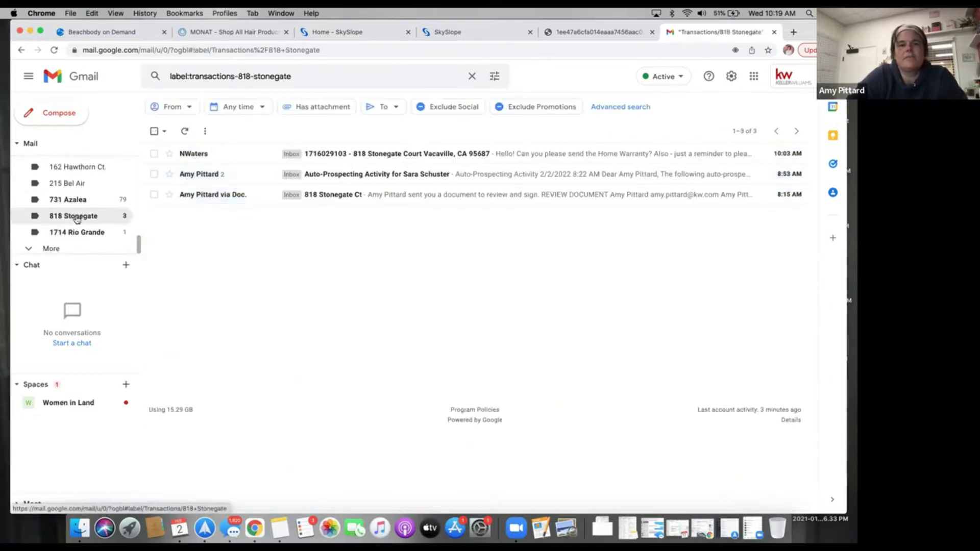
scroll(77, 219, "up", 8)
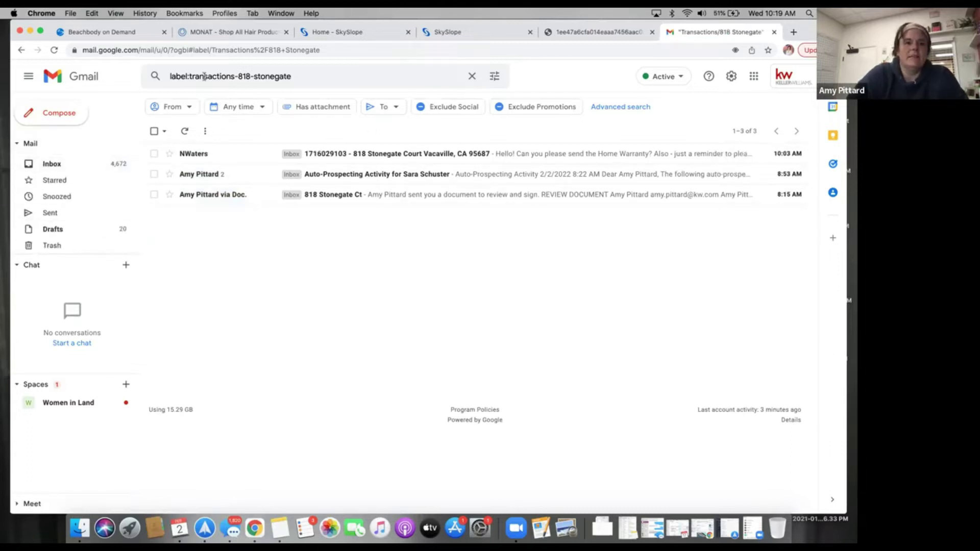
left_click(471, 76)
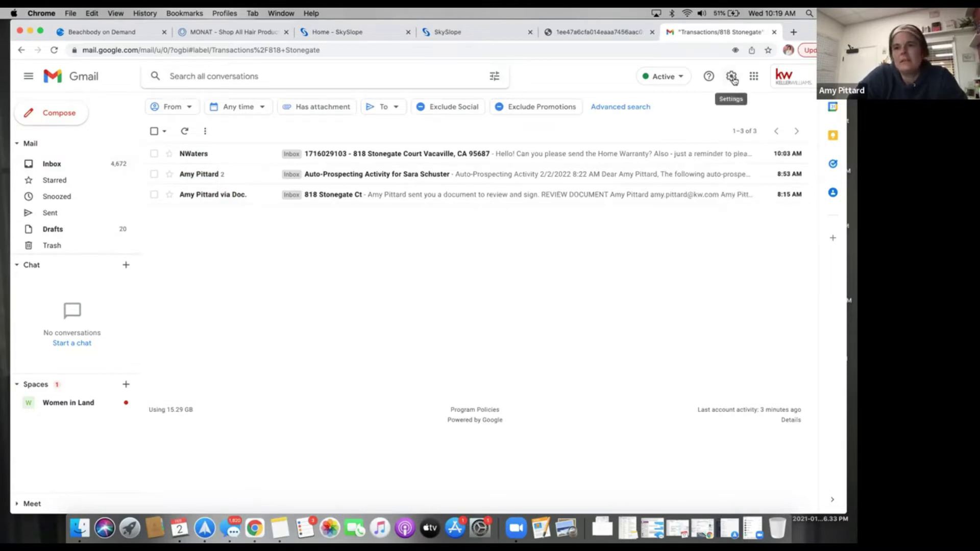
Step: Toggle Quick settings, return to the inbox, and open then dismiss the More actions menu
left_click(732, 77)
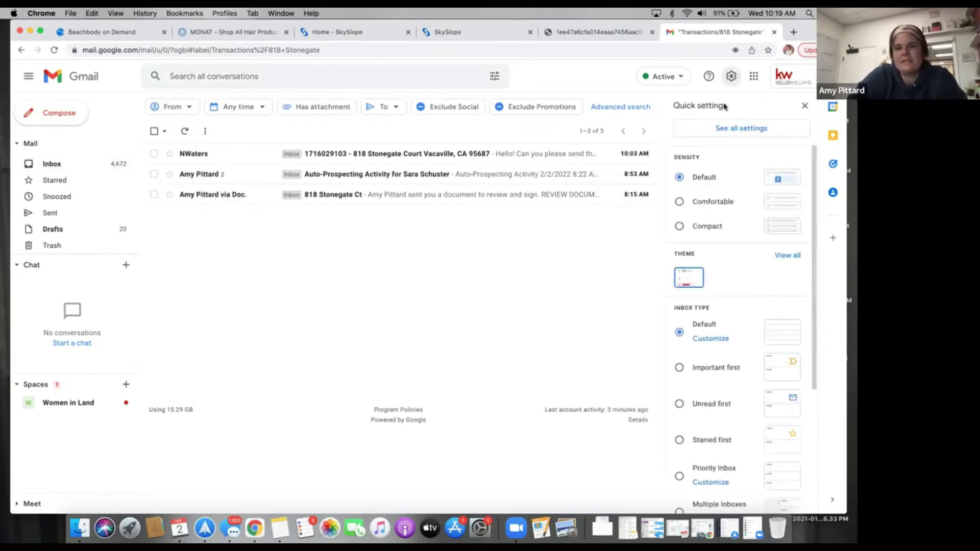
scroll(724, 107, "down", 5)
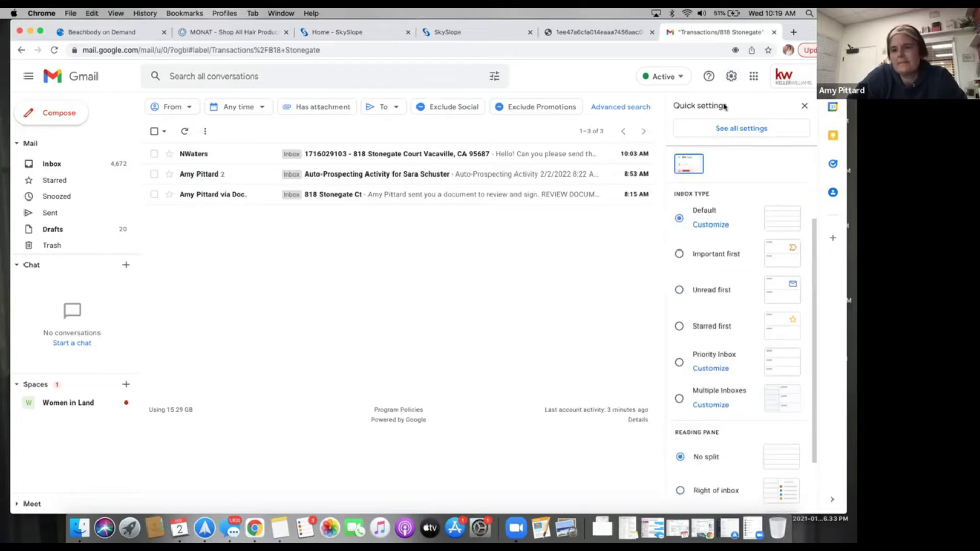
scroll(713, 197, "down", 1)
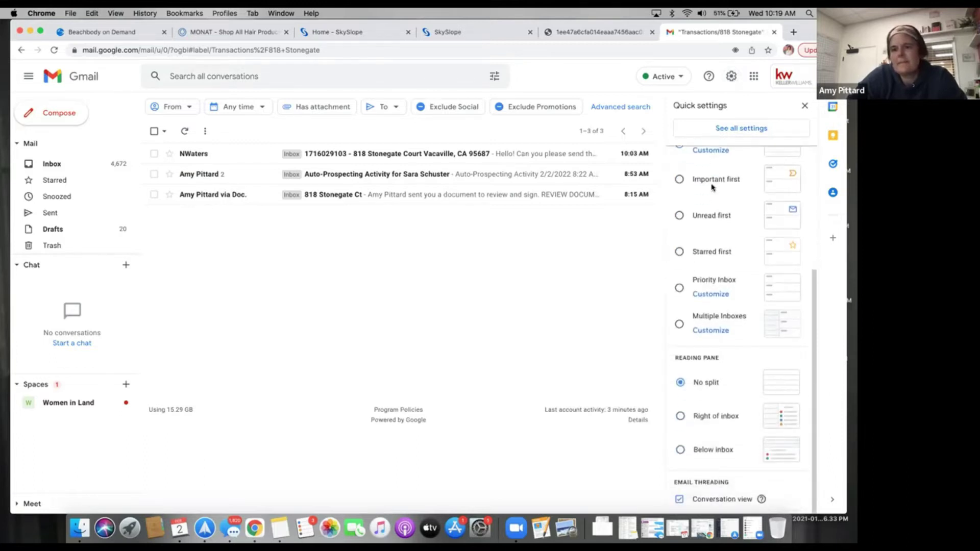
left_click(731, 76)
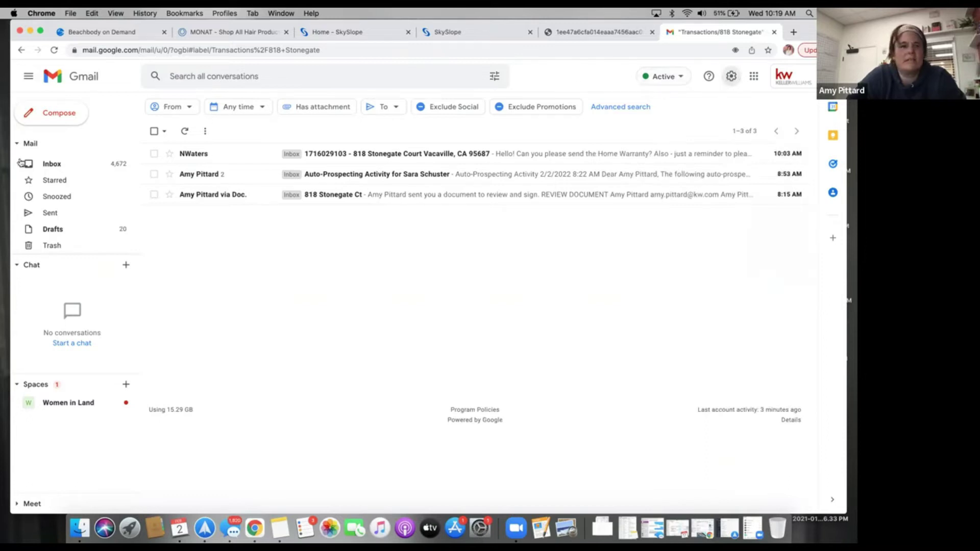
left_click(47, 166)
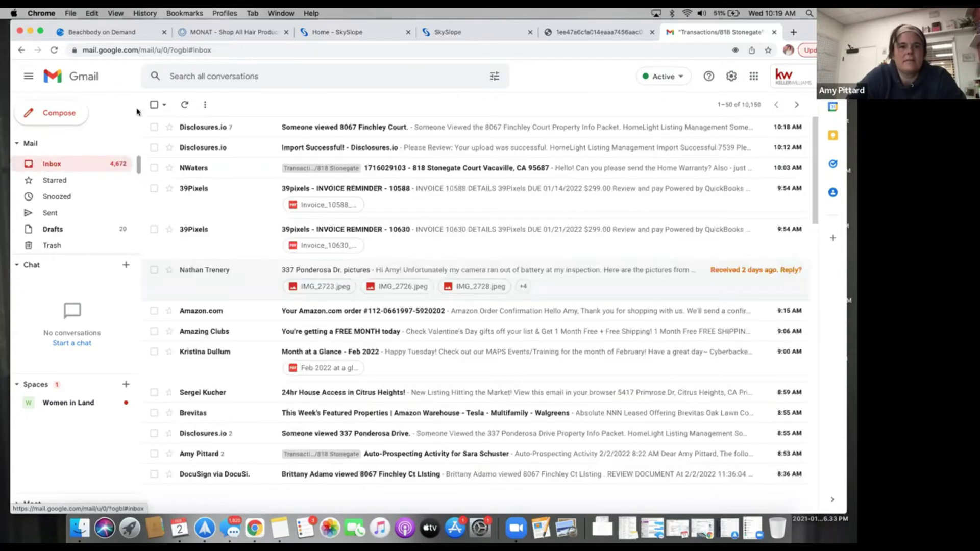
left_click(206, 106)
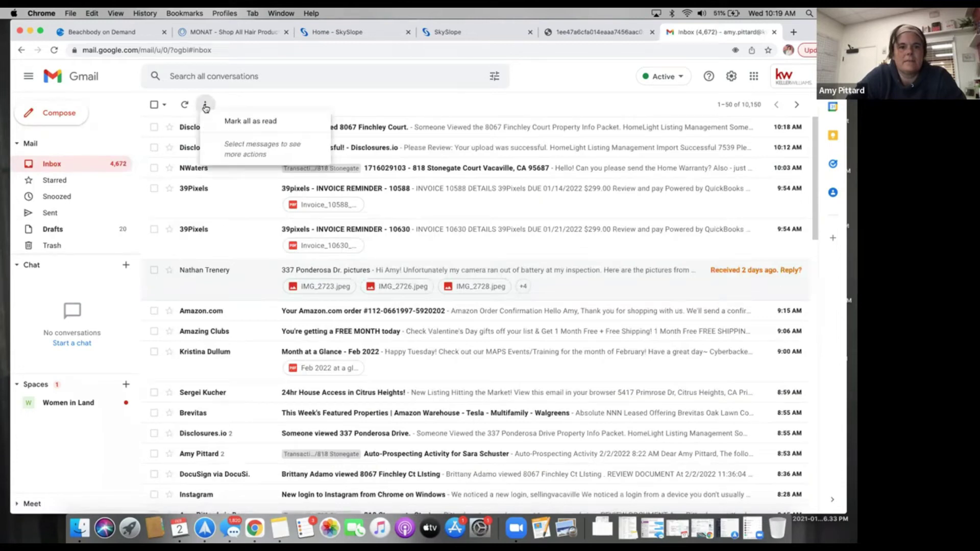
left_click(206, 106)
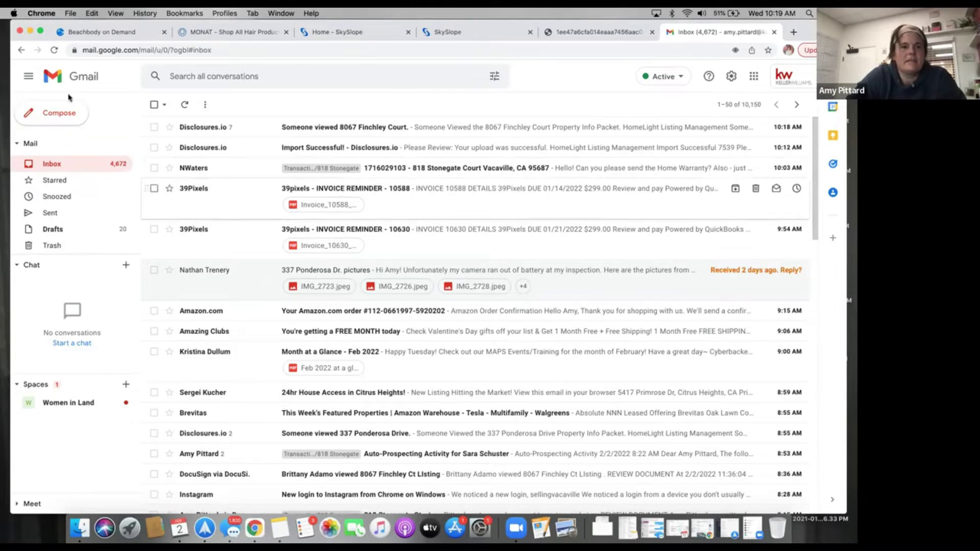
Step: Toggle the sidebar, chat status and Google apps menus, then open Gmail Help from Support
left_click(29, 76)
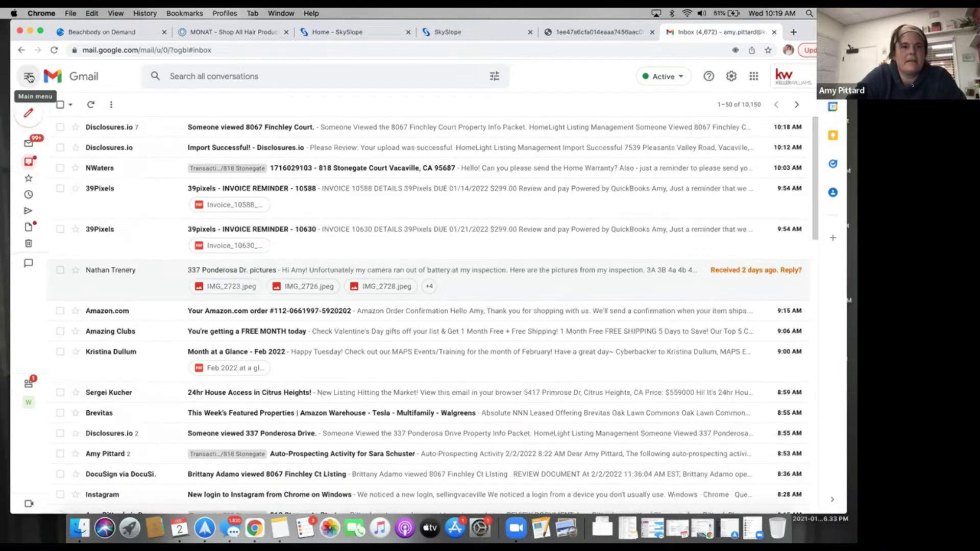
left_click(28, 77)
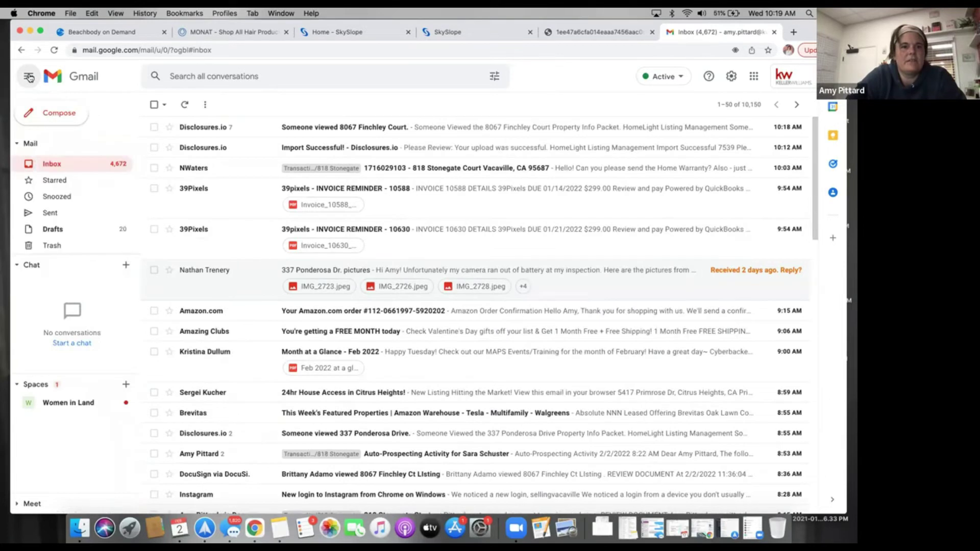
left_click(675, 78)
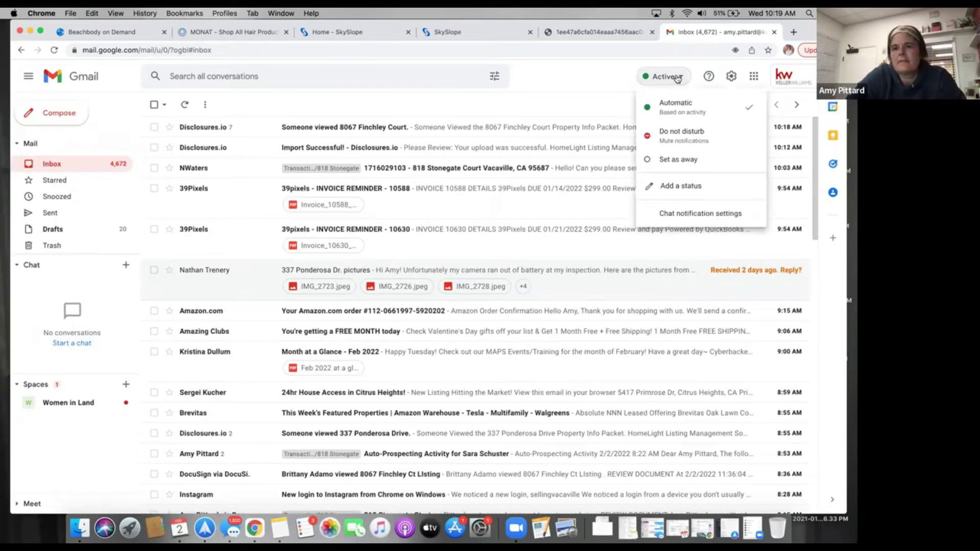
left_click(676, 78)
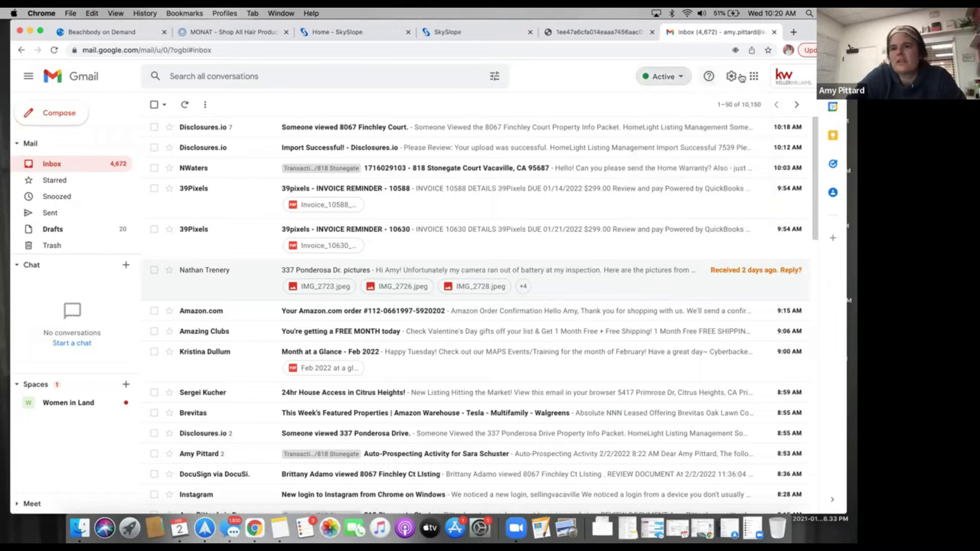
left_click(753, 76)
left_click(753, 76)
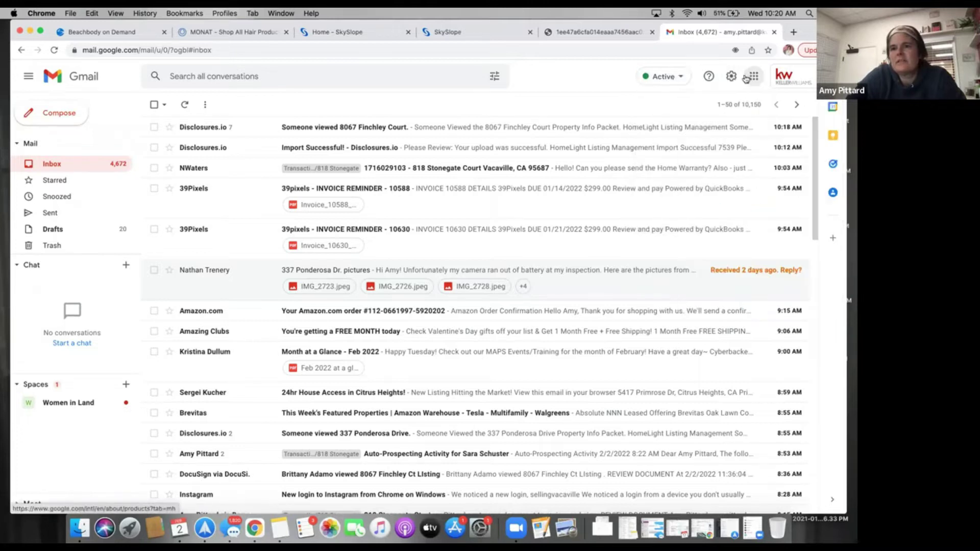
left_click(709, 77)
left_click(668, 99)
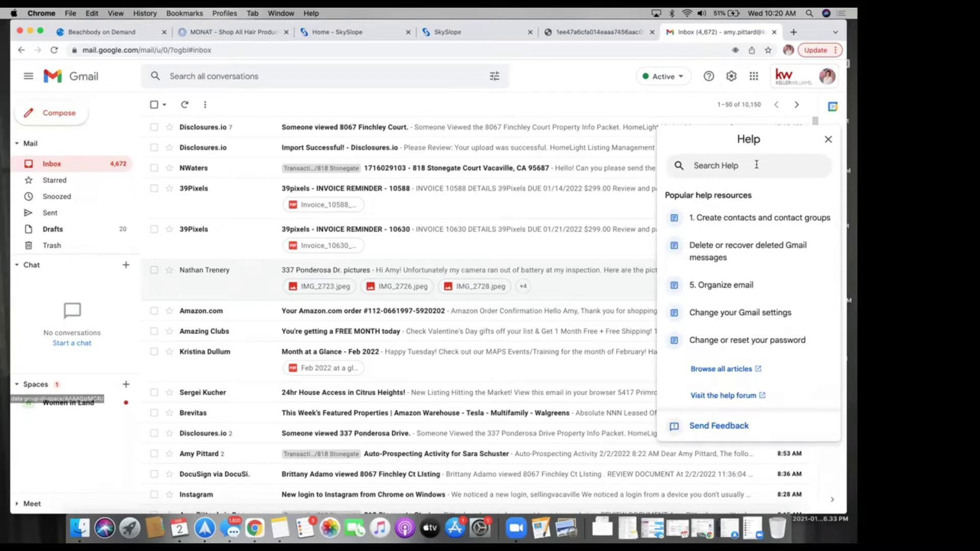
Step: Search Gmail Help for 'rules', read the mail rule post, and open Reading and Receiving Messages
type("rules")
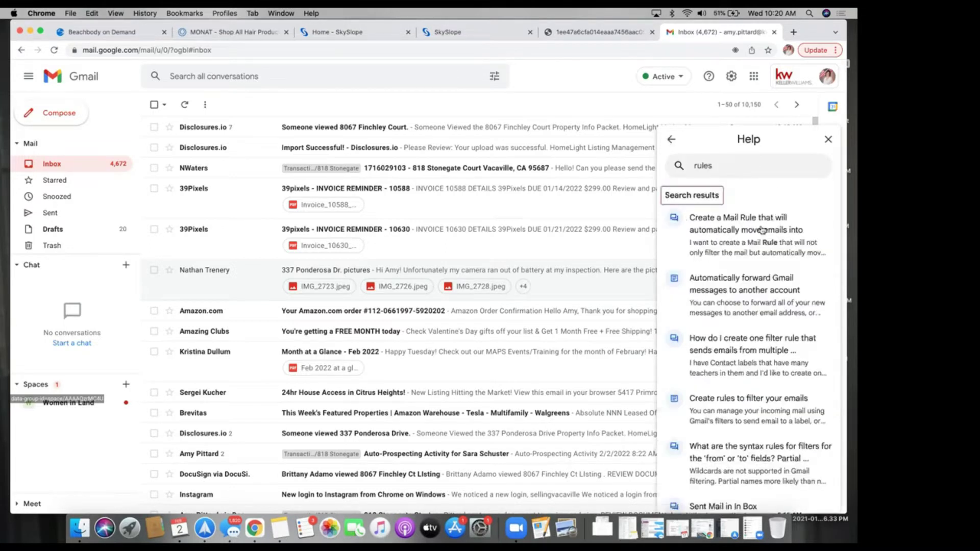
left_click(759, 228)
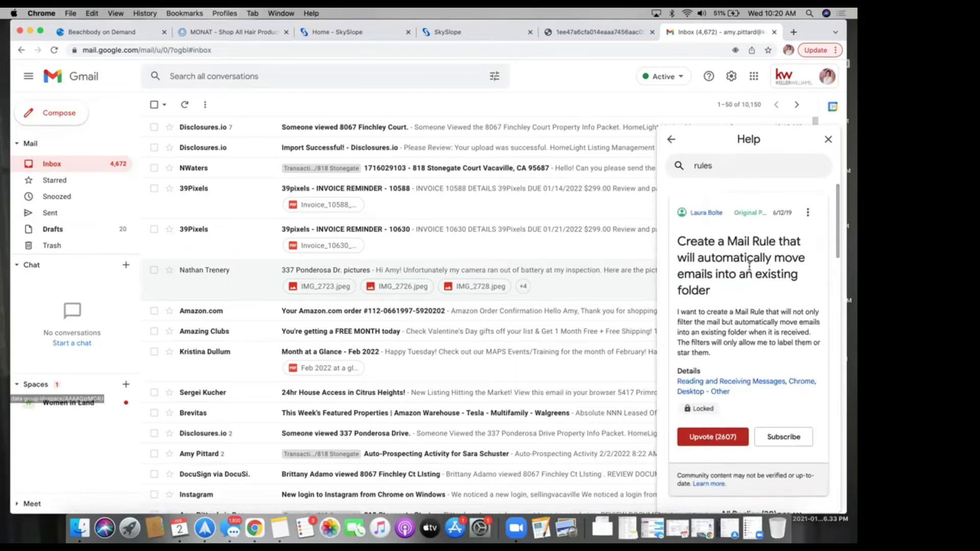
scroll(749, 266, "down", 3)
scroll(750, 269, "down", 2)
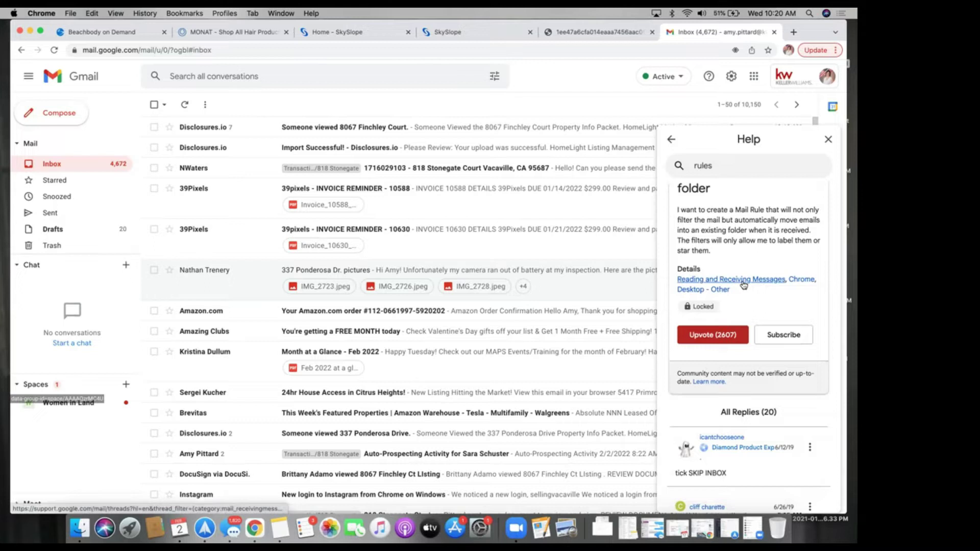
left_click(745, 281)
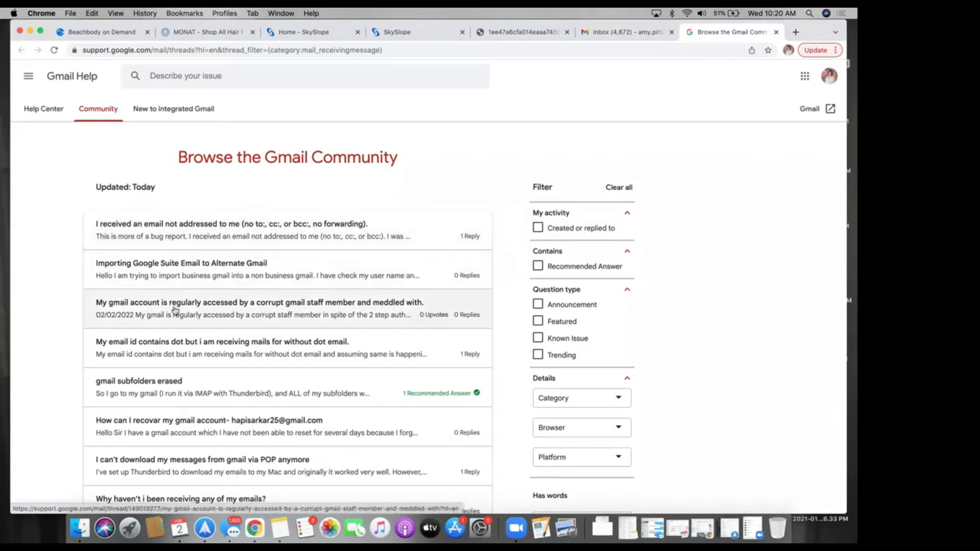
Step: Search Gmail Help for auto forwarding, open the 'Automatically forward Gmail messages' article, and expand its selective-forwarding section
left_click(170, 80)
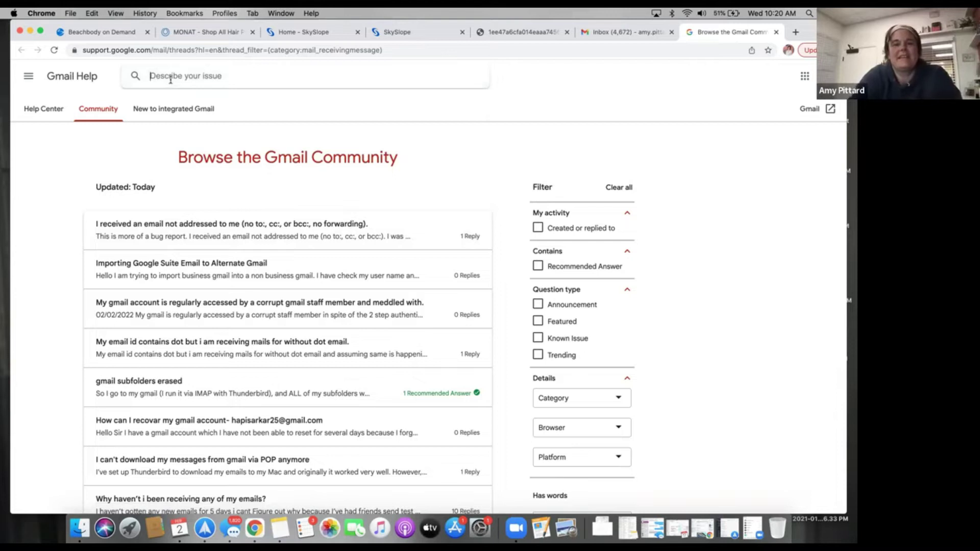
type("auto")
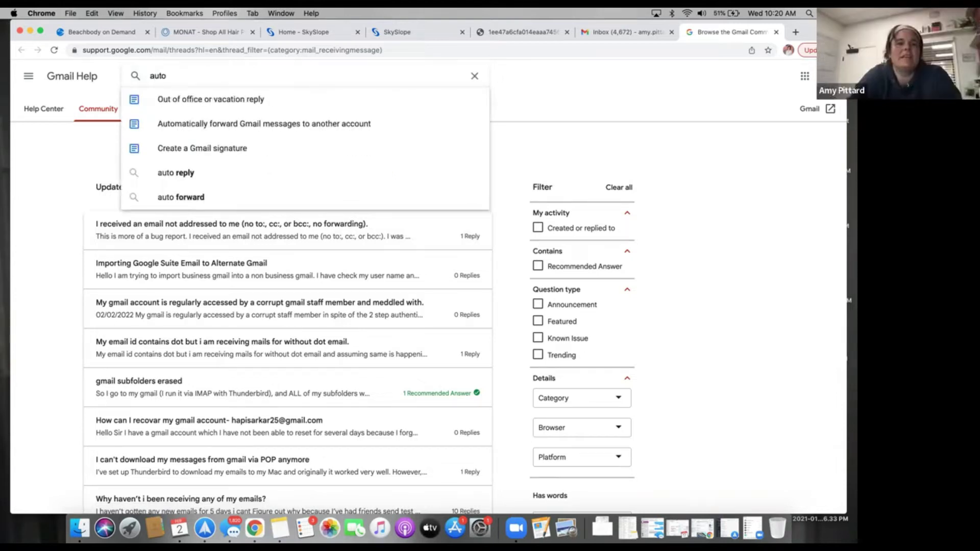
left_click(162, 197)
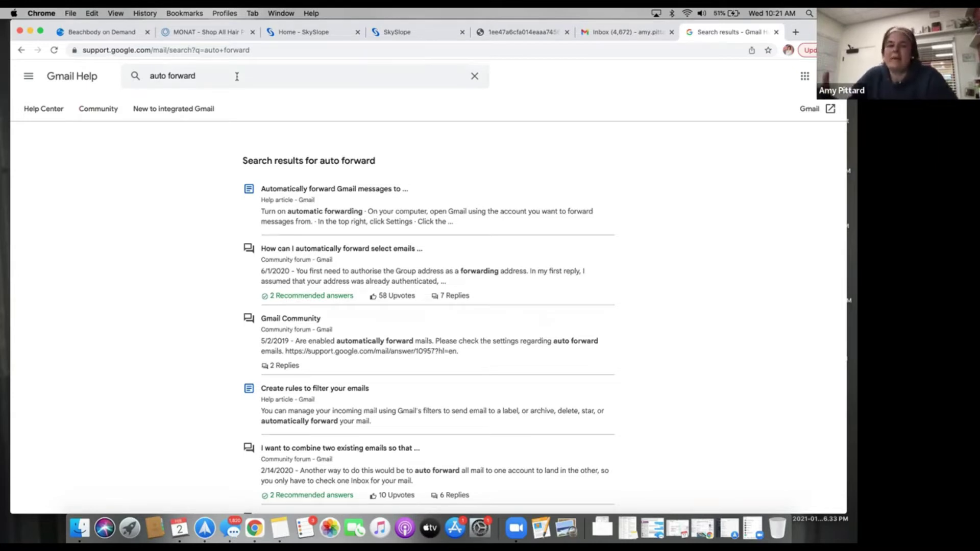
left_click(315, 215)
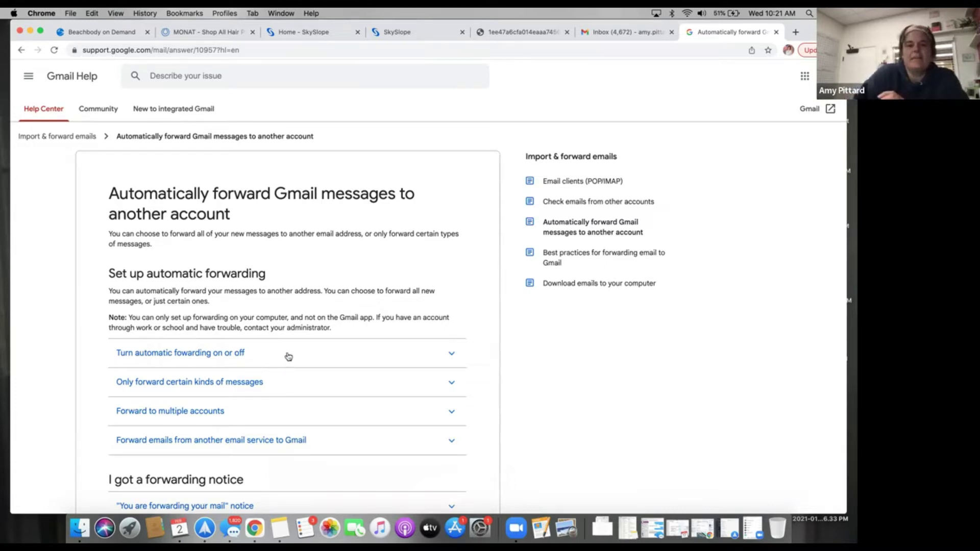
left_click(277, 389)
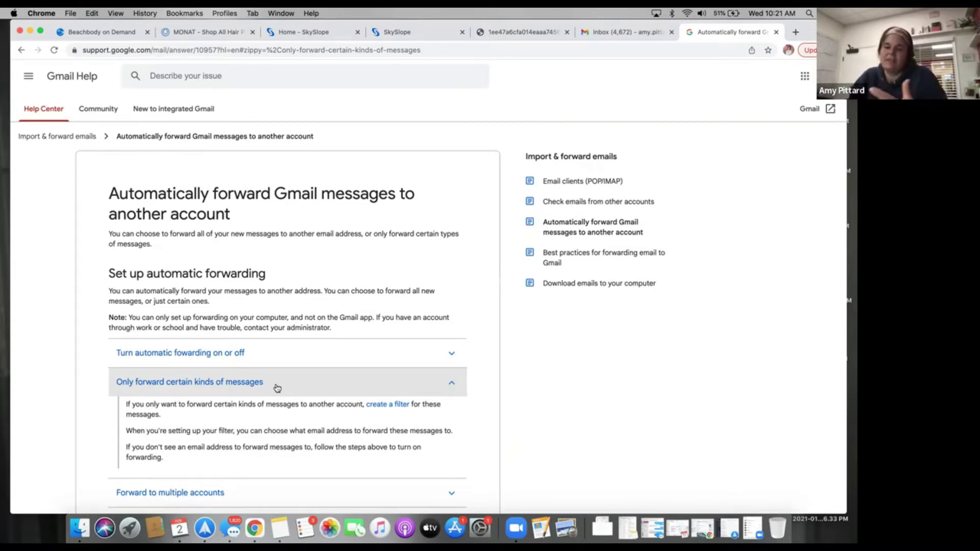
Step: Follow the 'create a filter' link, expand the filter-creation steps, and return to the Gmail inbox
scroll(306, 383, "down", 3)
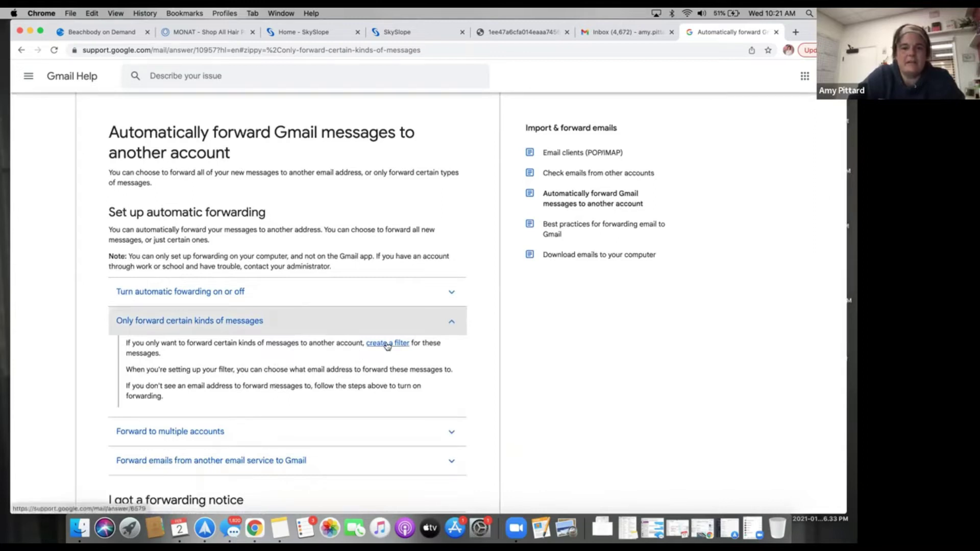
left_click(387, 344)
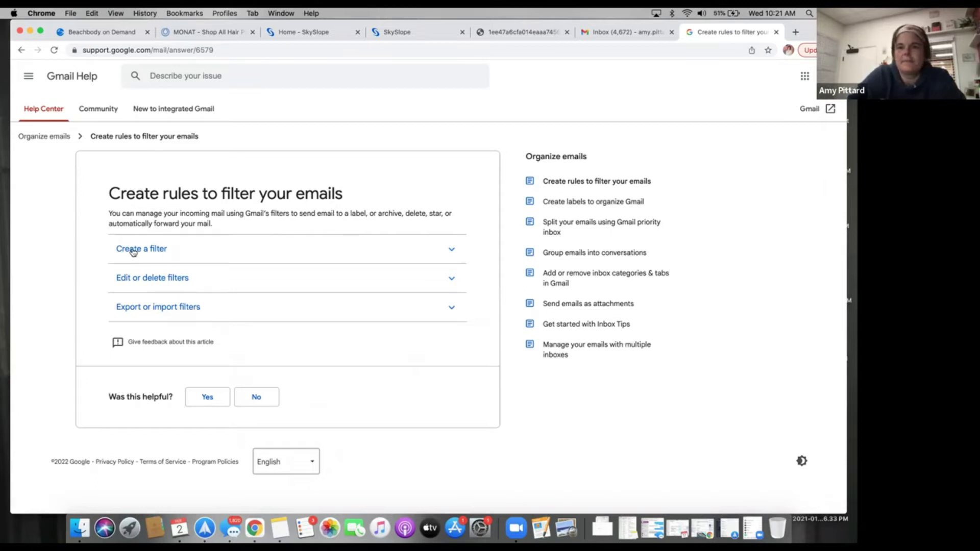
left_click(133, 251)
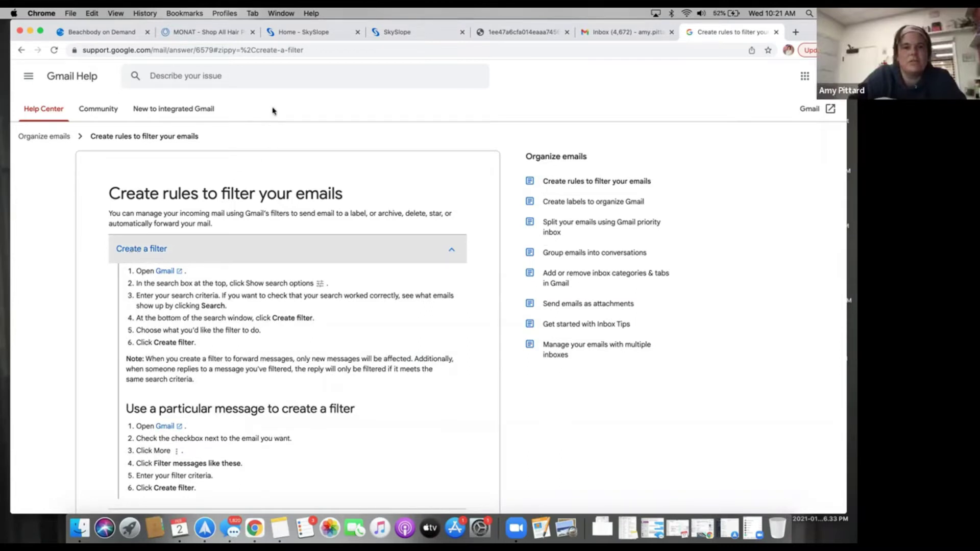
left_click(628, 32)
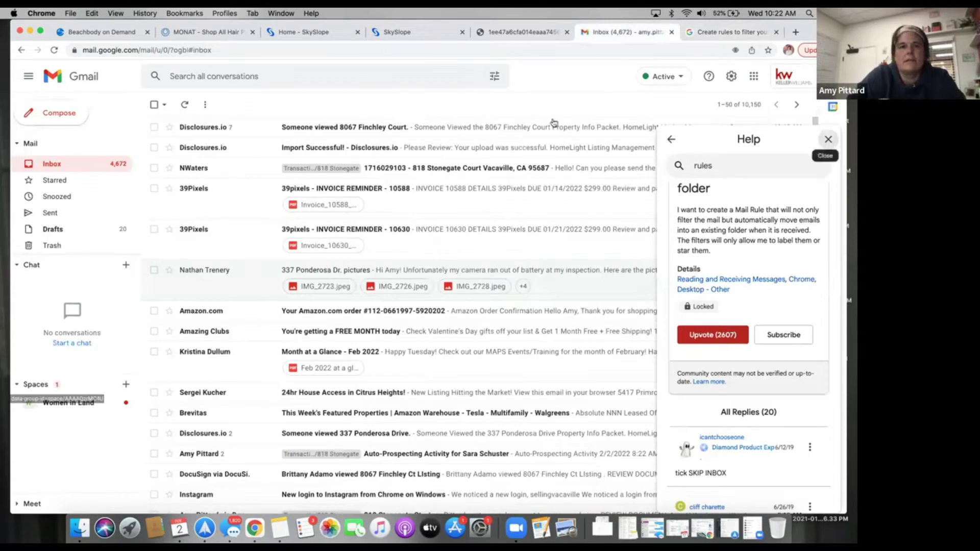
left_click(828, 139)
left_click(496, 76)
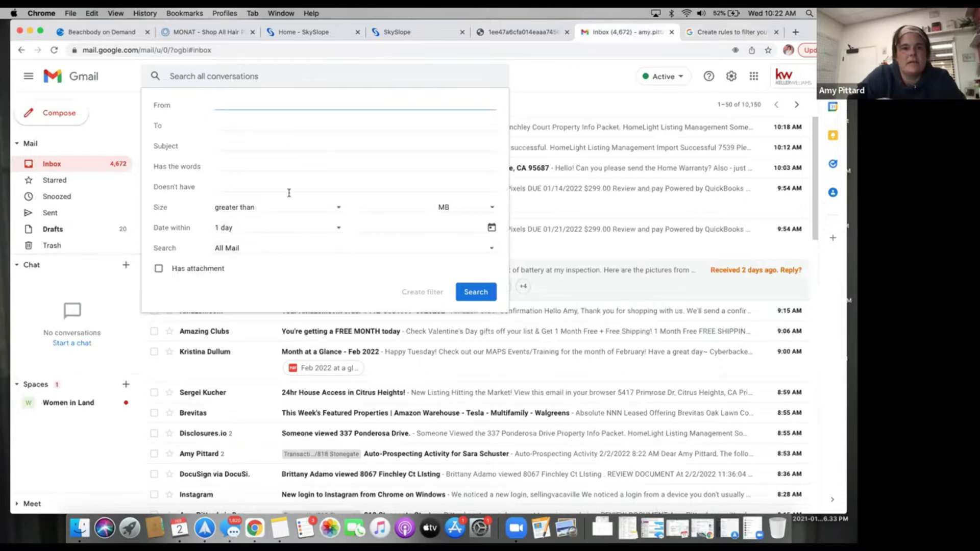
left_click(245, 164)
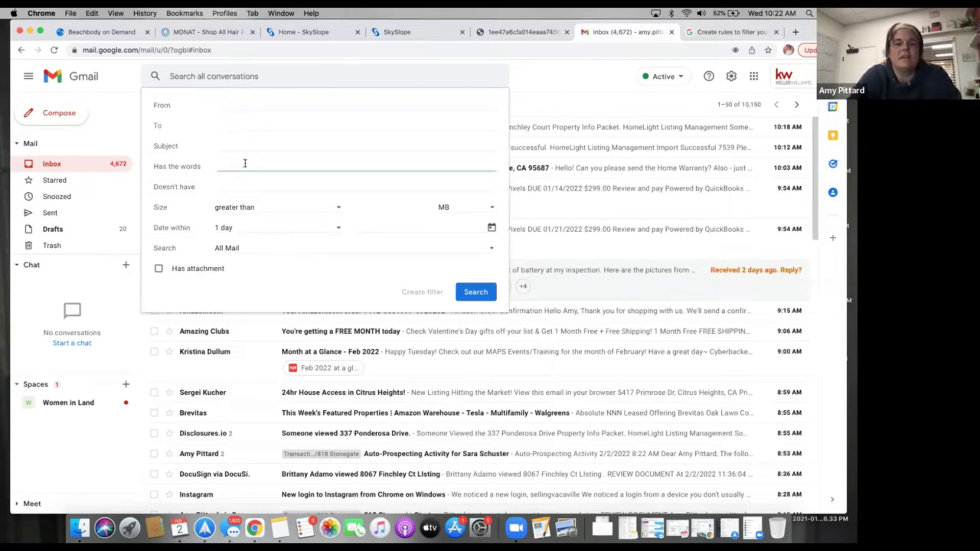
key("Tab")
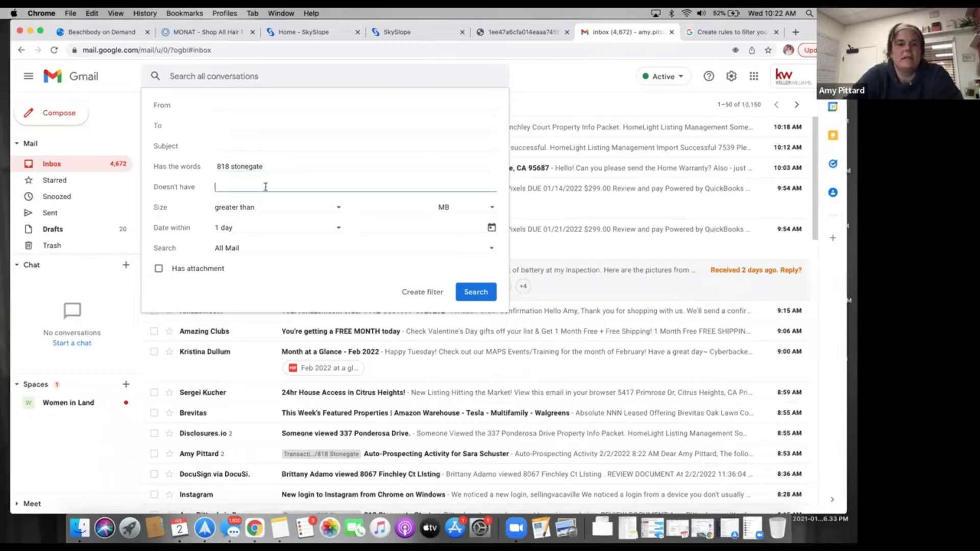
left_click(276, 233)
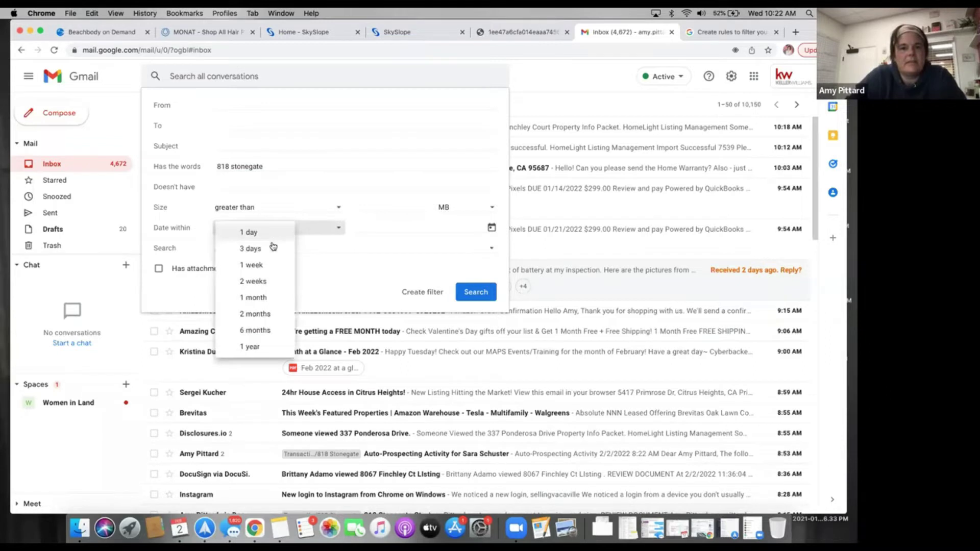
left_click(265, 299)
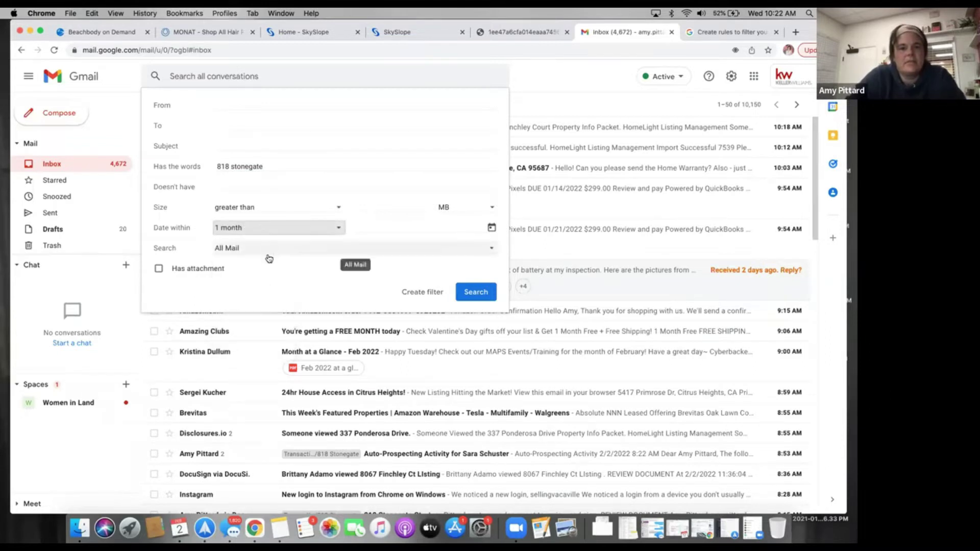
left_click(418, 293)
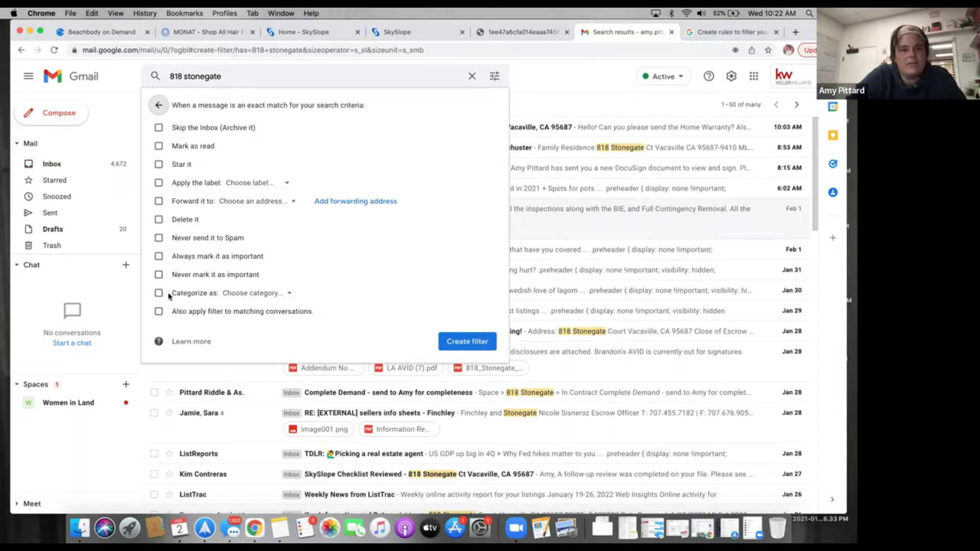
left_click(247, 293)
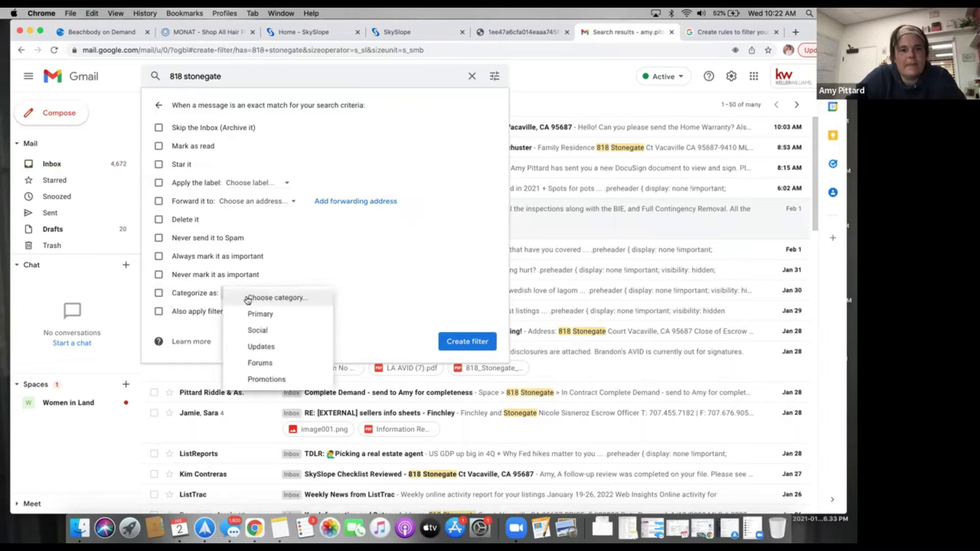
left_click(289, 265)
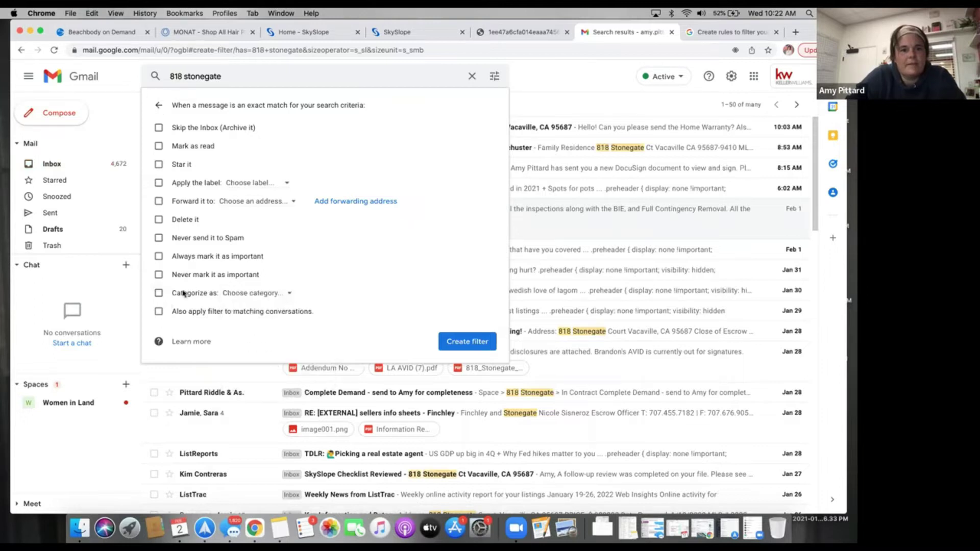
left_click(159, 313)
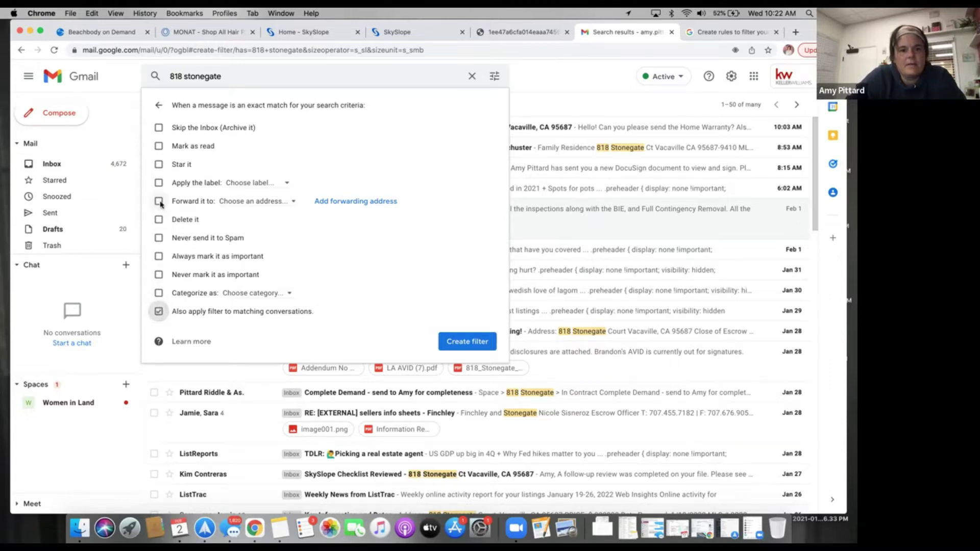
left_click(265, 183)
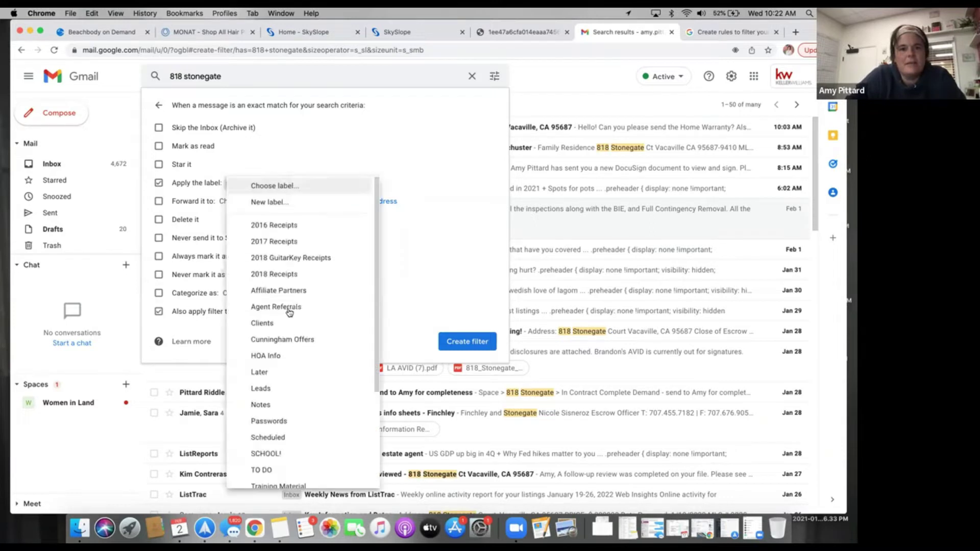
scroll(289, 291, "down", 5)
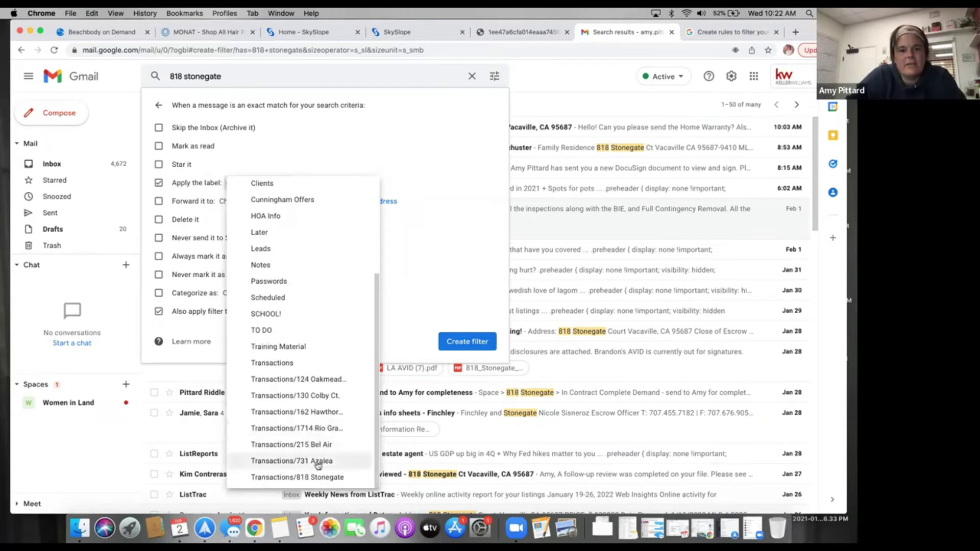
scroll(320, 363, "up", 3)
scroll(320, 363, "down", 3)
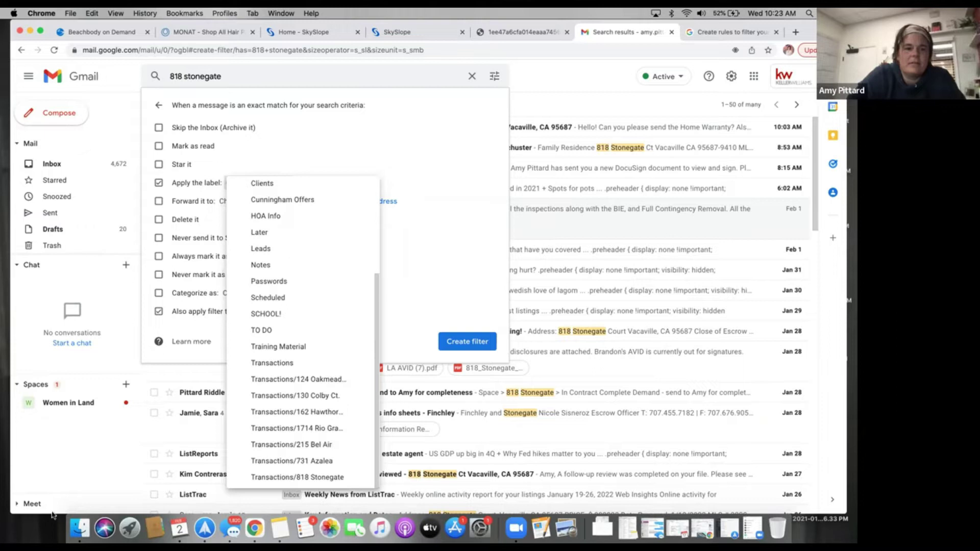
left_click(63, 478)
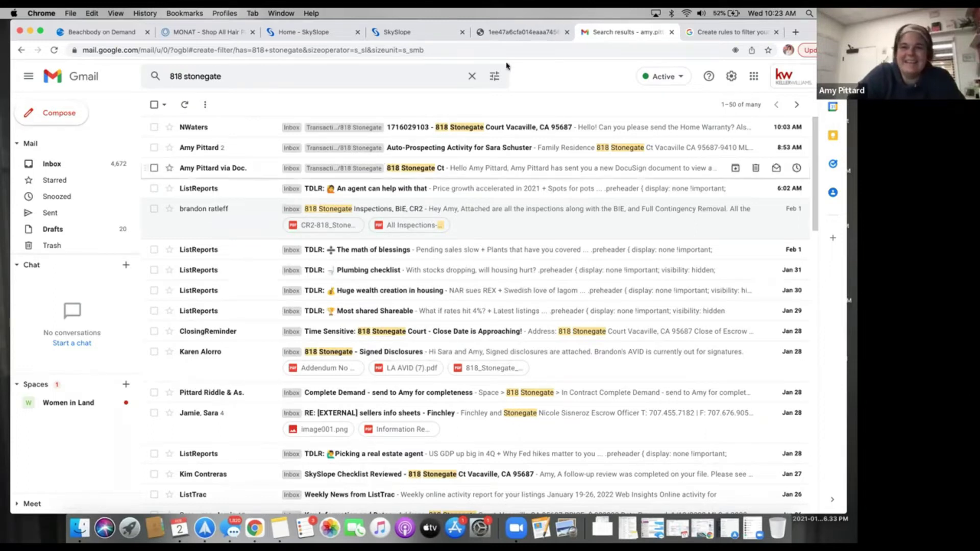
left_click(494, 76)
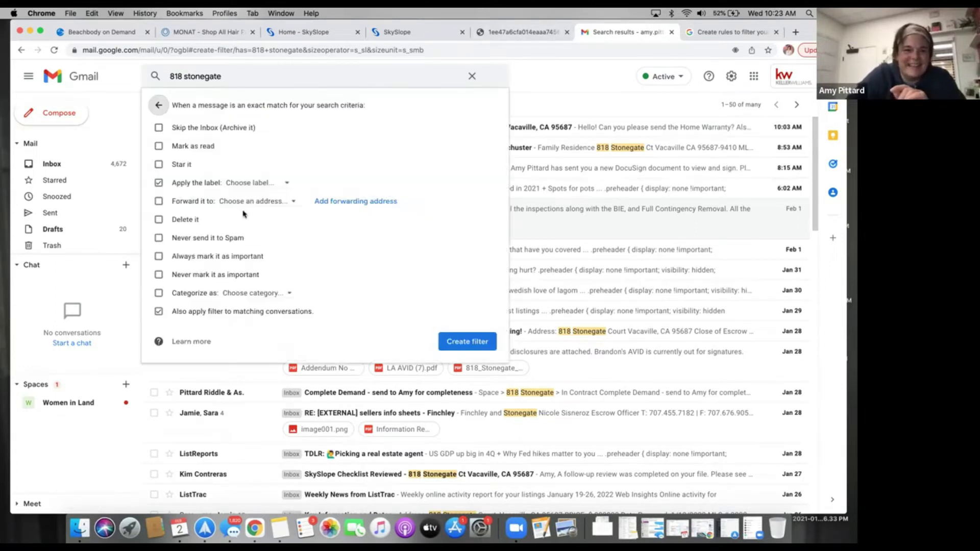
left_click(258, 182)
scroll(253, 449, "down", 5)
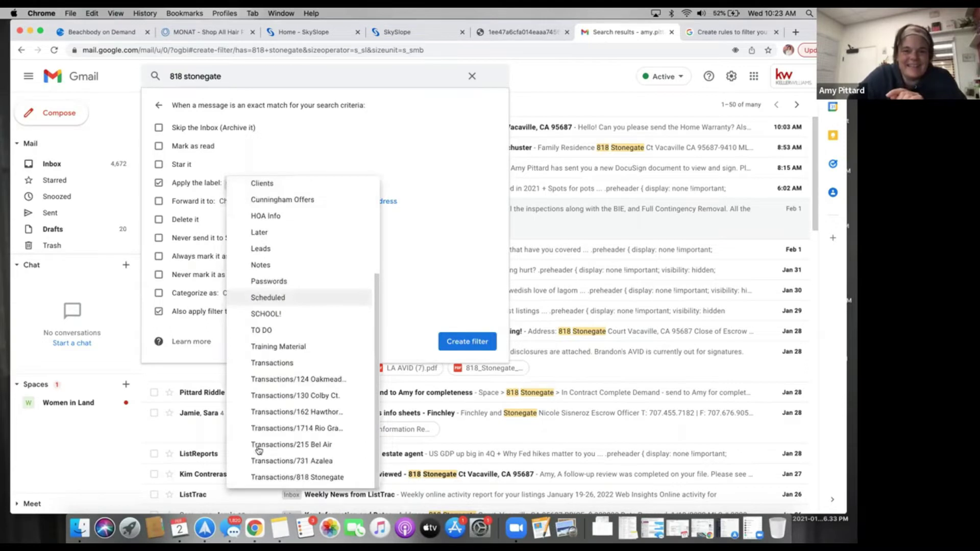
left_click(285, 477)
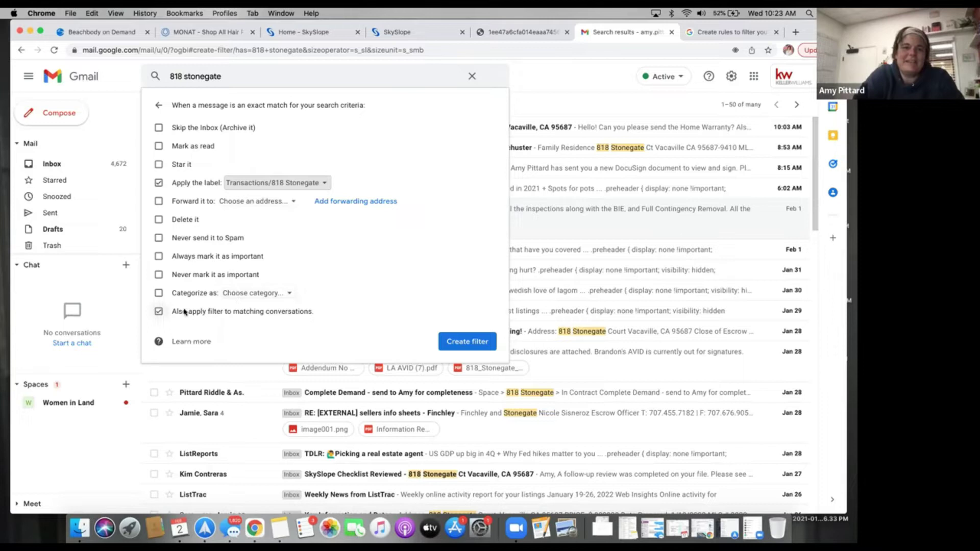
left_click(467, 341)
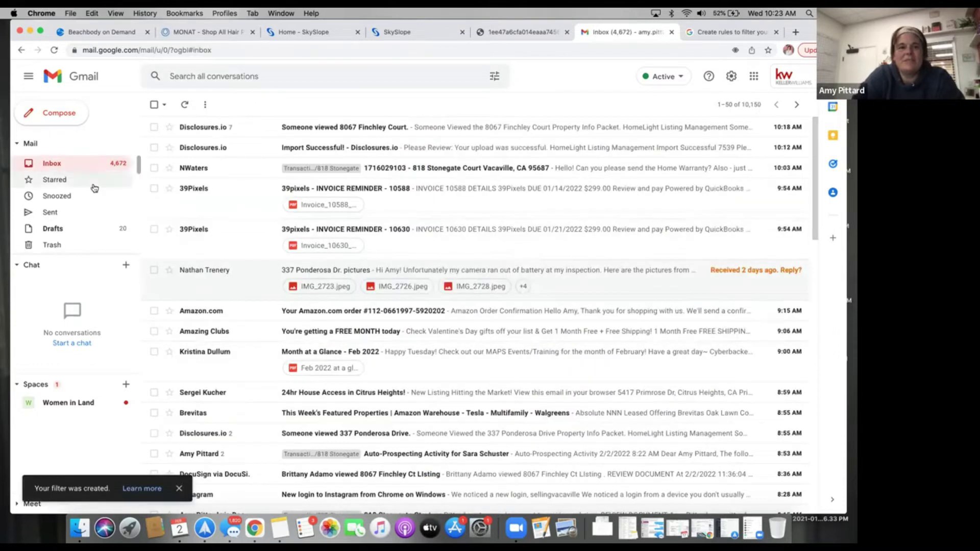
scroll(95, 189, "down", 10)
scroll(94, 188, "down", 1)
left_click(84, 214)
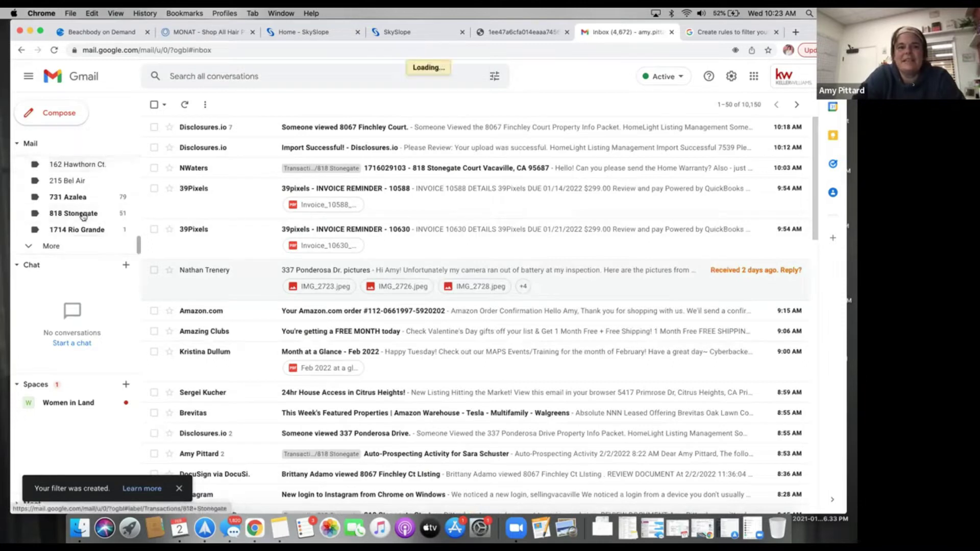
scroll(261, 284, "down", 10)
scroll(261, 284, "down", 10)
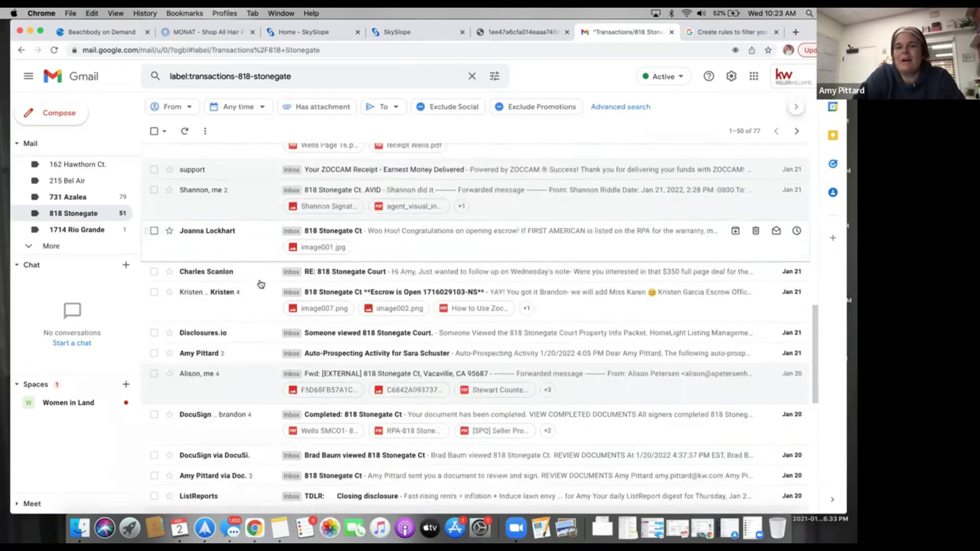
scroll(261, 284, "up", 20)
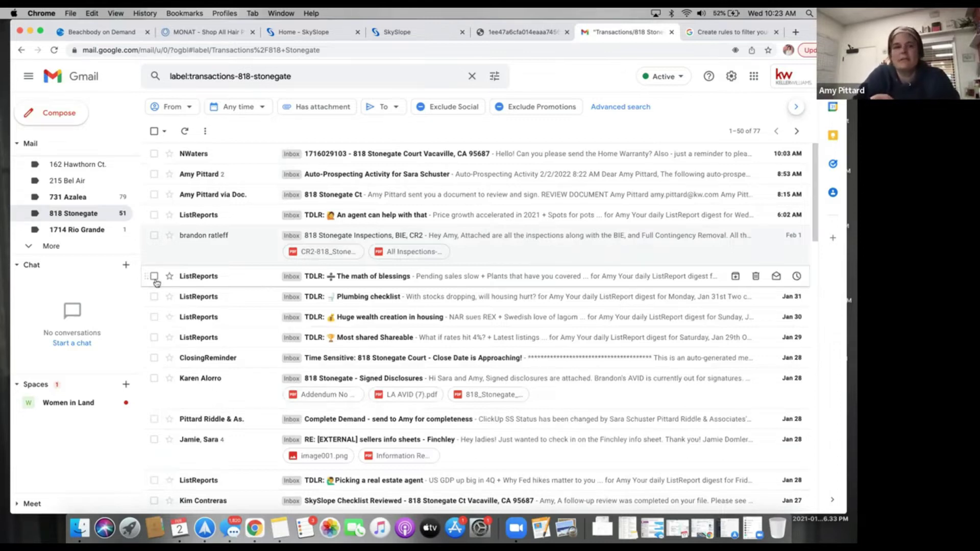
left_click(124, 213)
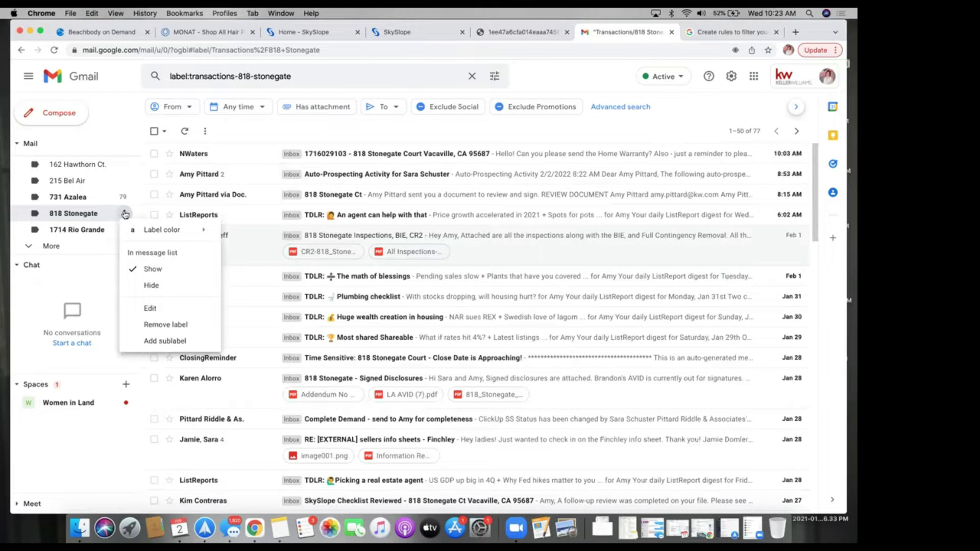
mouse_move(158, 229)
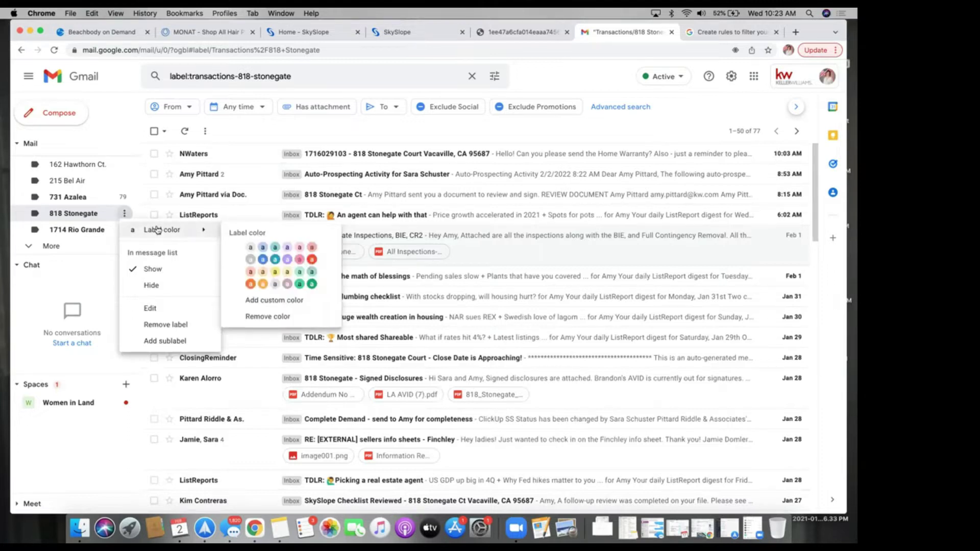
left_click(312, 259)
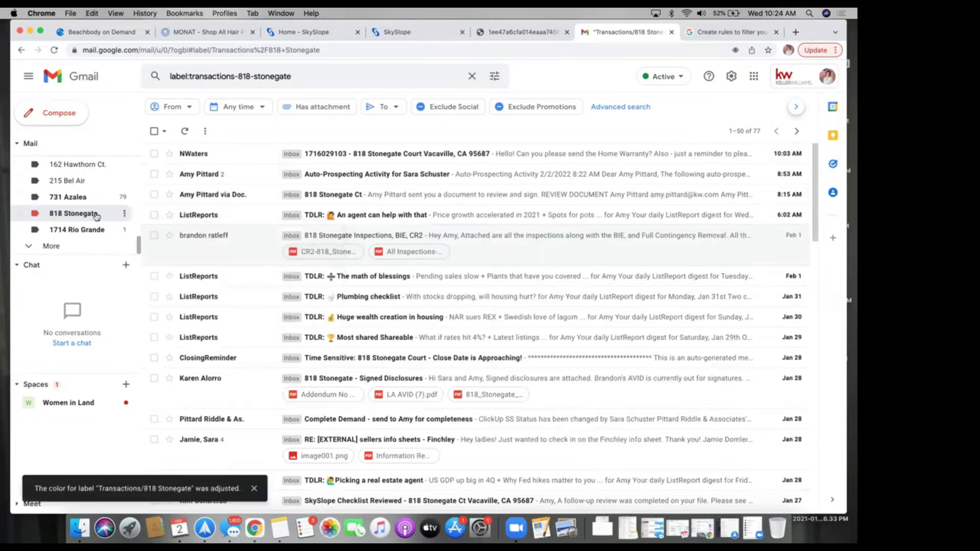
scroll(94, 209, "up", 5)
left_click(86, 170)
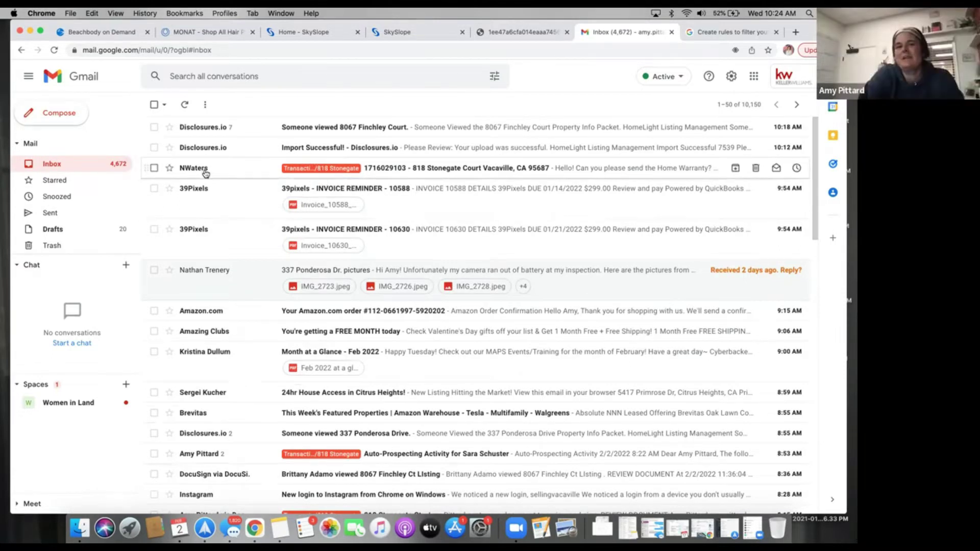
scroll(82, 202, "down", 5)
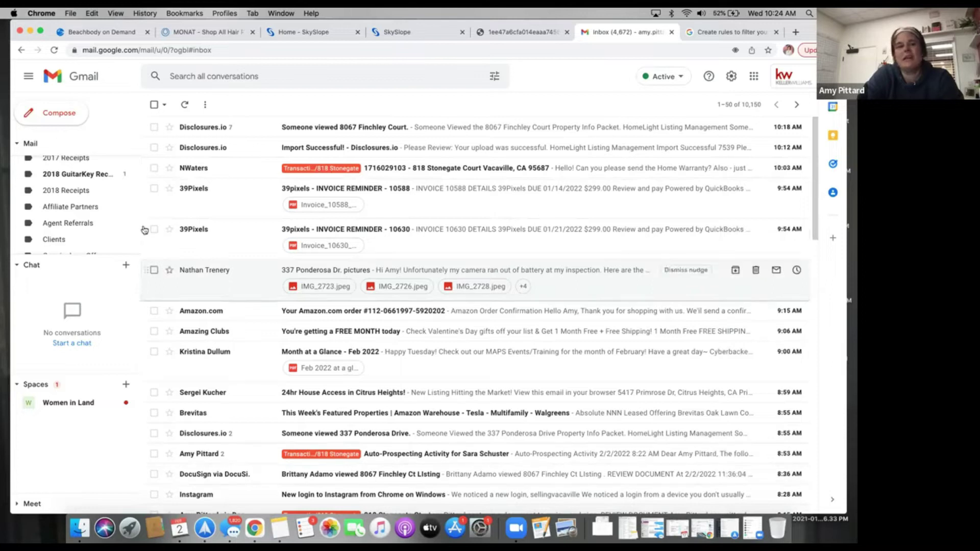
scroll(71, 197, "down", 10)
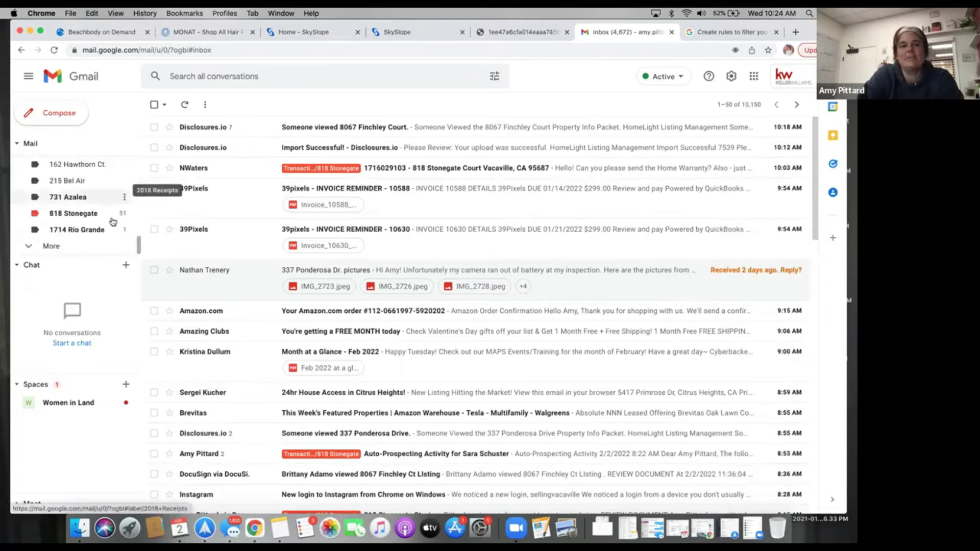
left_click(126, 213)
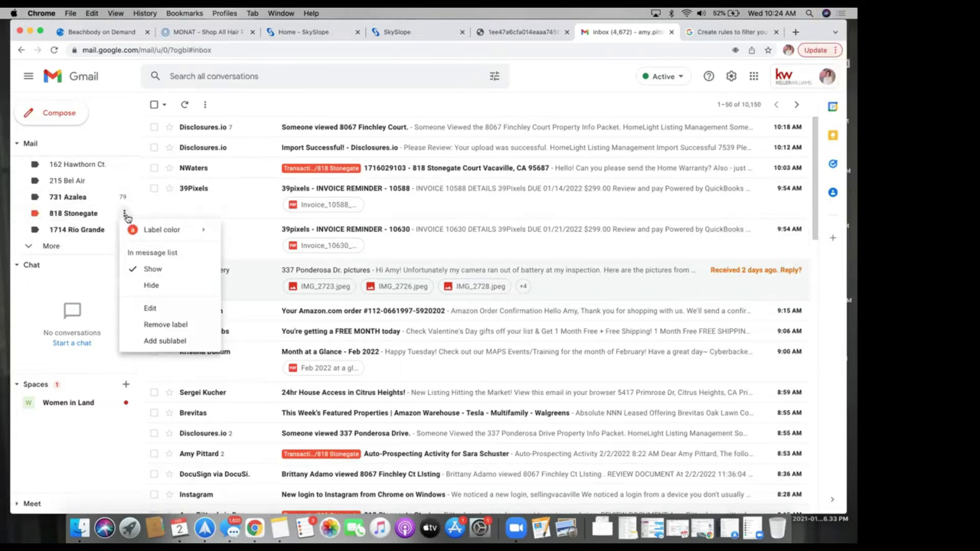
mouse_move(176, 232)
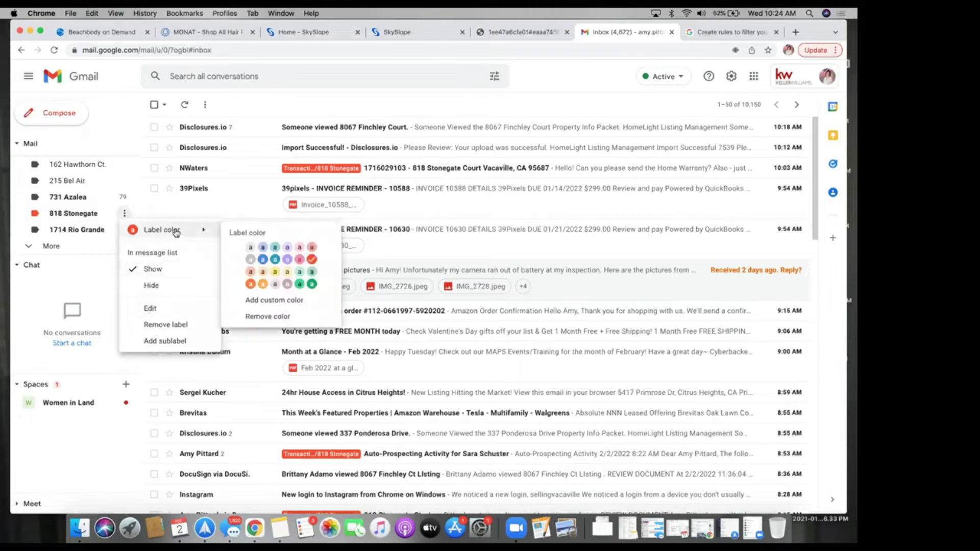
left_click(225, 91)
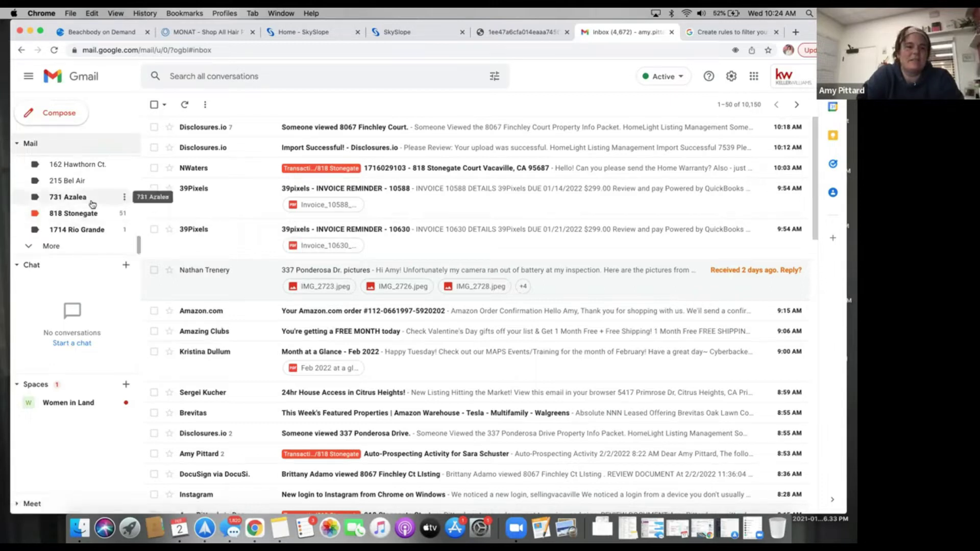
left_click(47, 246)
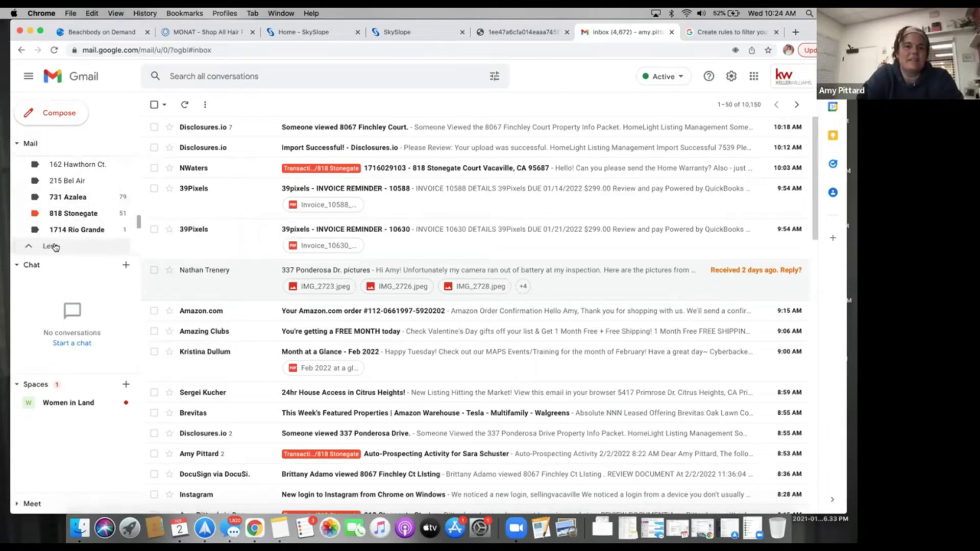
scroll(61, 224, "down", 4)
left_click(67, 247)
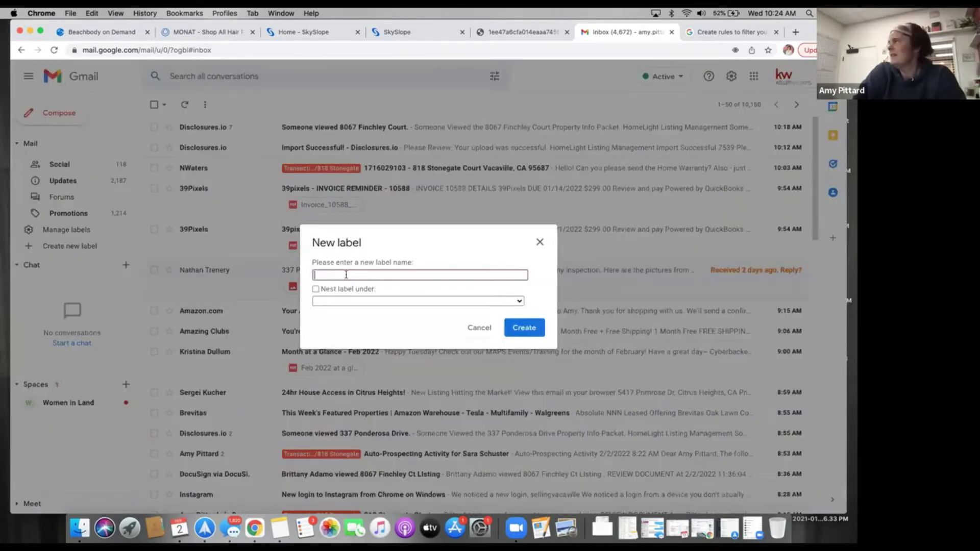
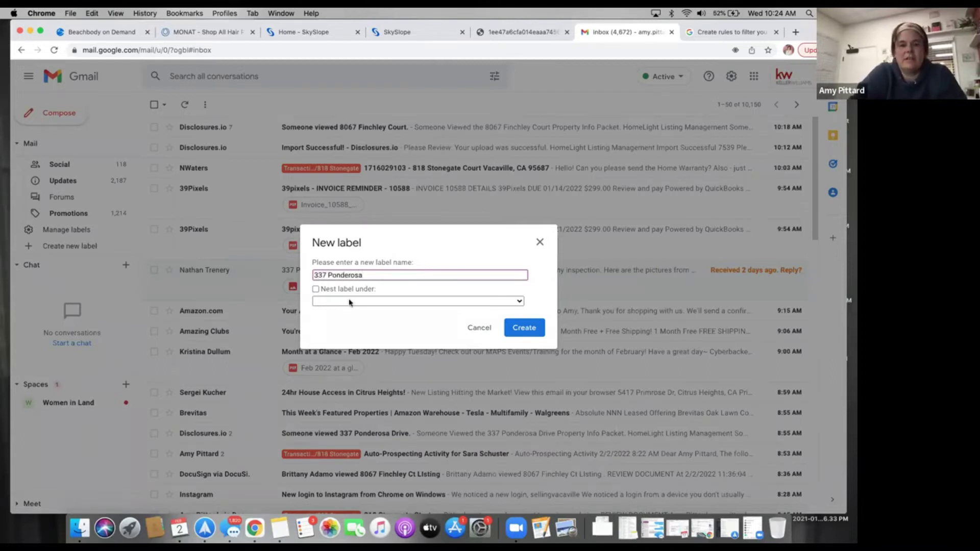
left_click(350, 301)
scroll(338, 428, "down", 1)
left_click(340, 456)
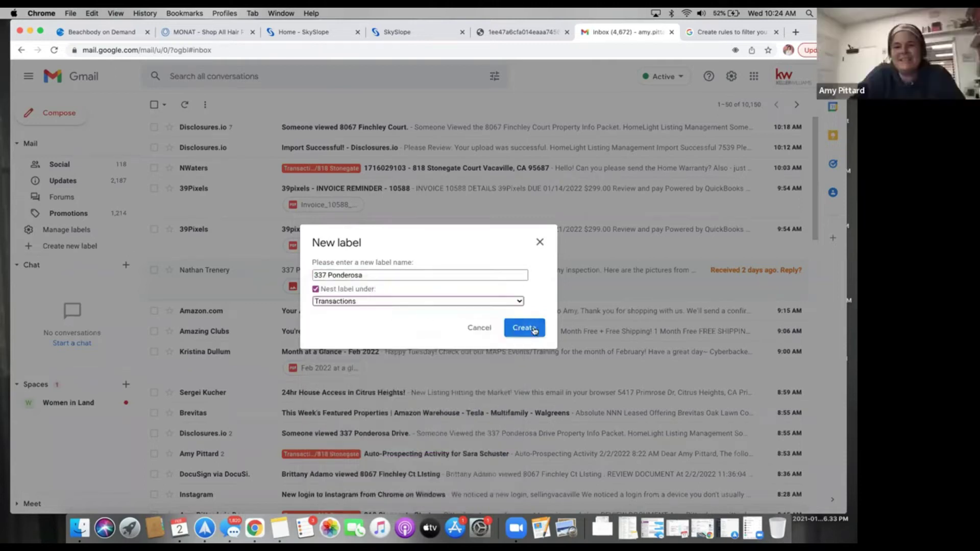
left_click(534, 333)
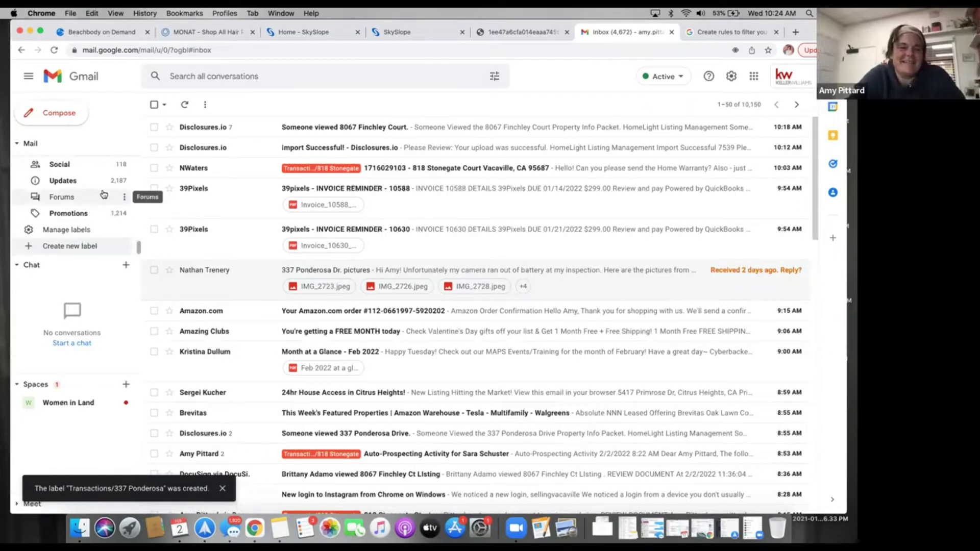
scroll(90, 225, "up", 5)
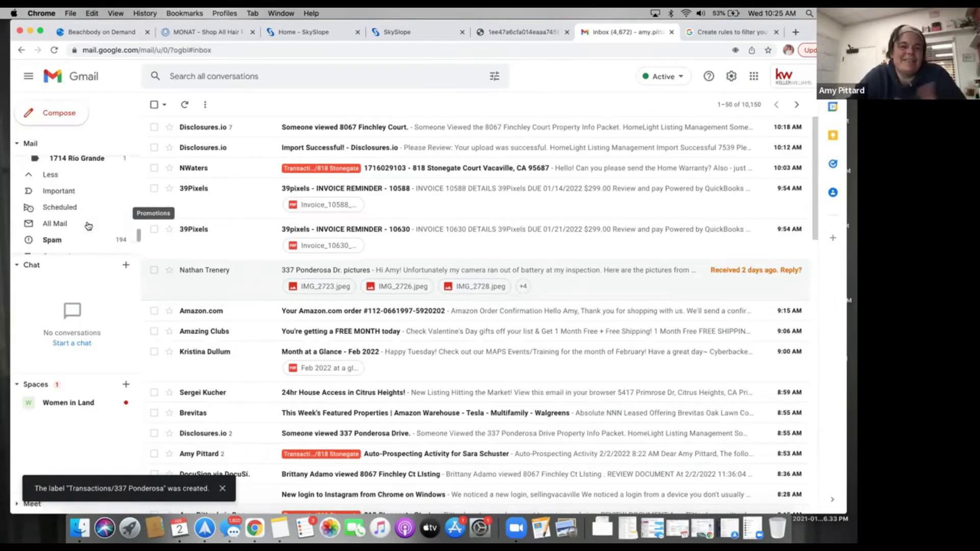
scroll(89, 226, "up", 3)
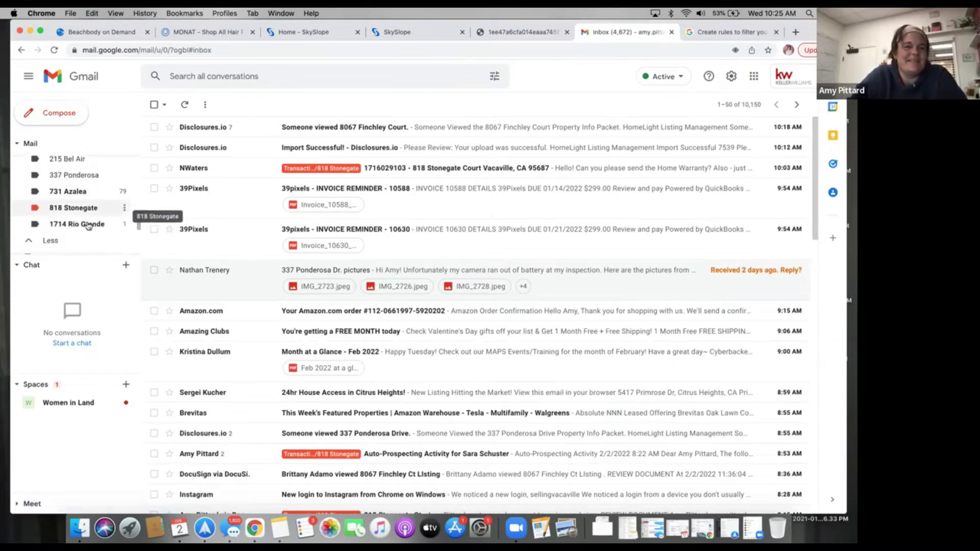
scroll(87, 227, "down", 1)
scroll(92, 205, "up", 2)
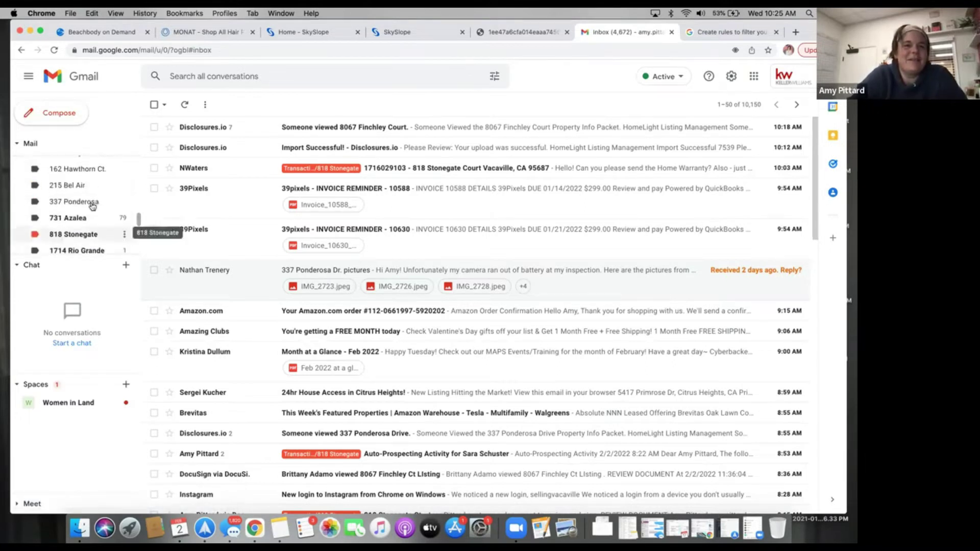
left_click(125, 204)
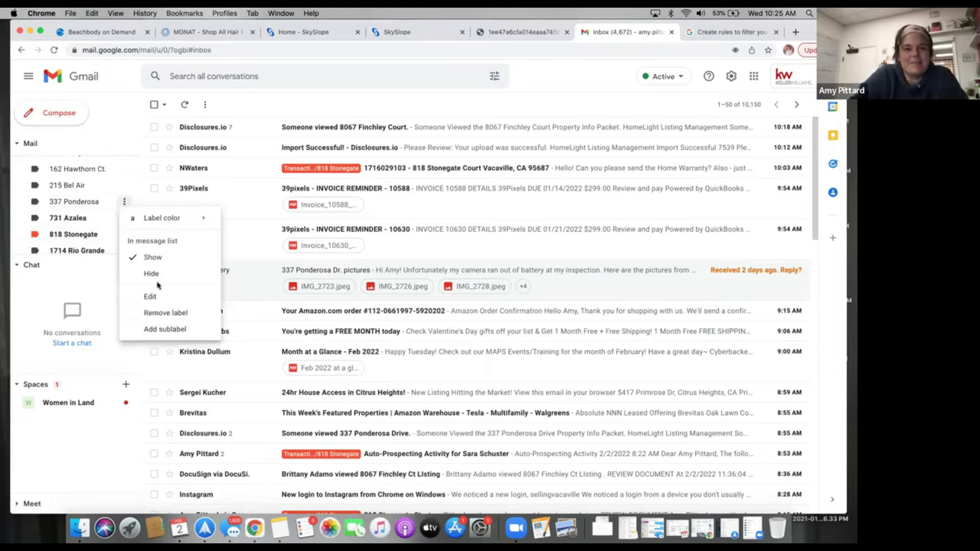
mouse_move(198, 218)
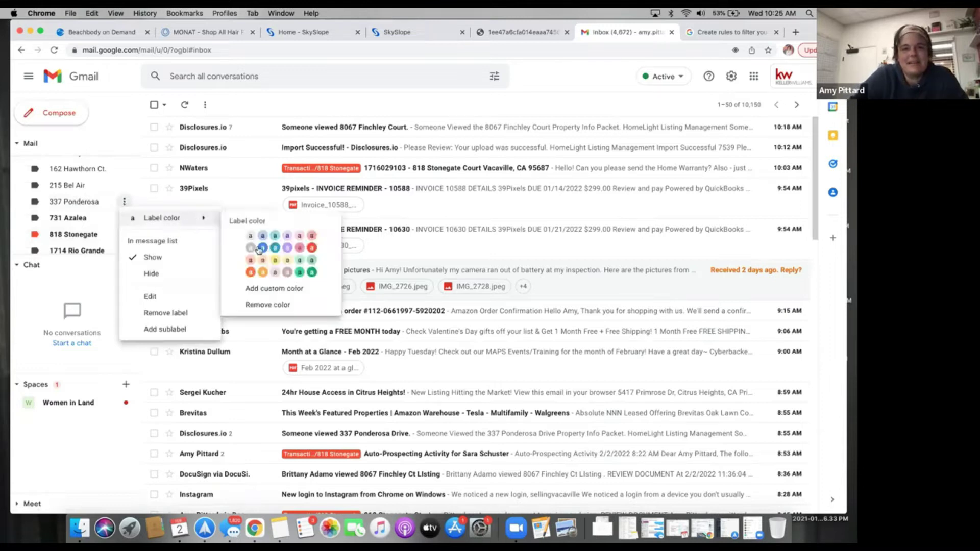
left_click(312, 273)
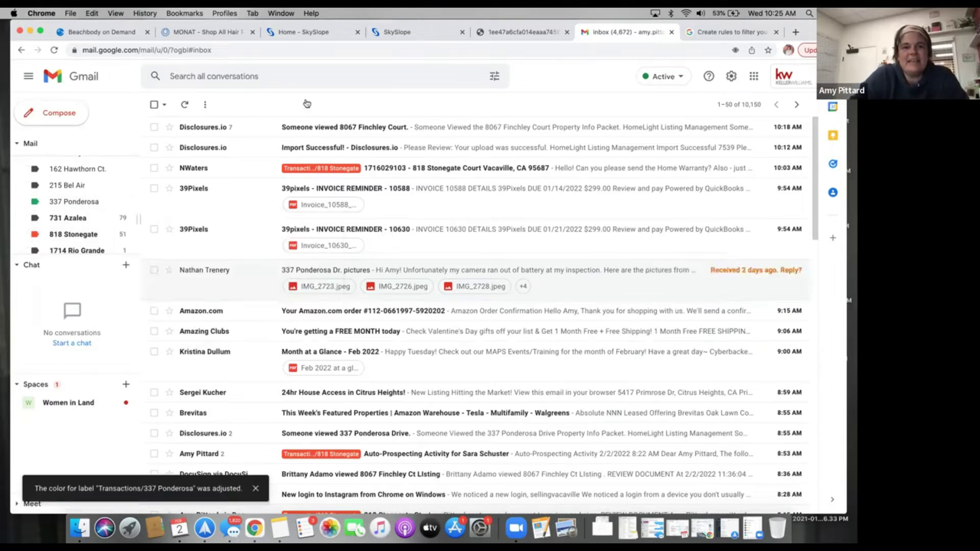
left_click(495, 77)
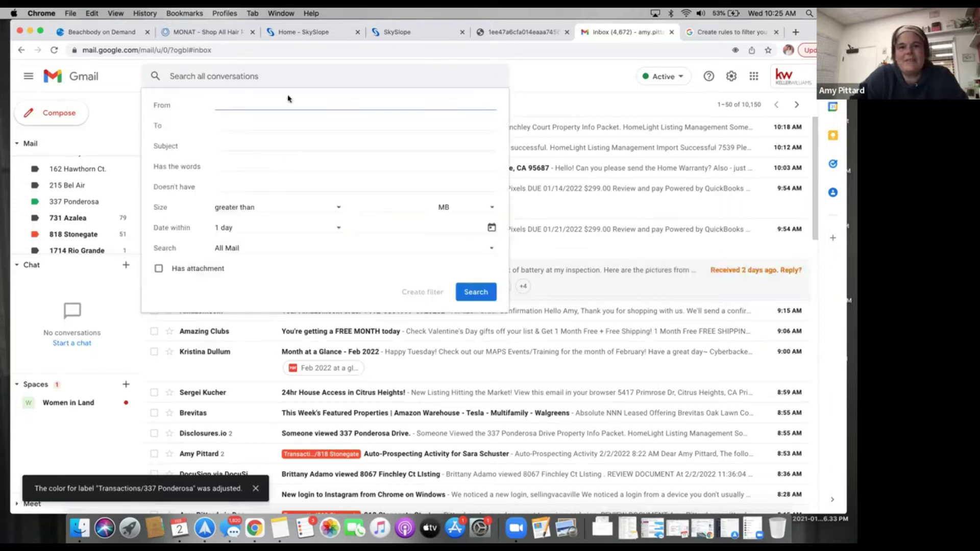
left_click(225, 145)
left_click(225, 161)
type("337 o")
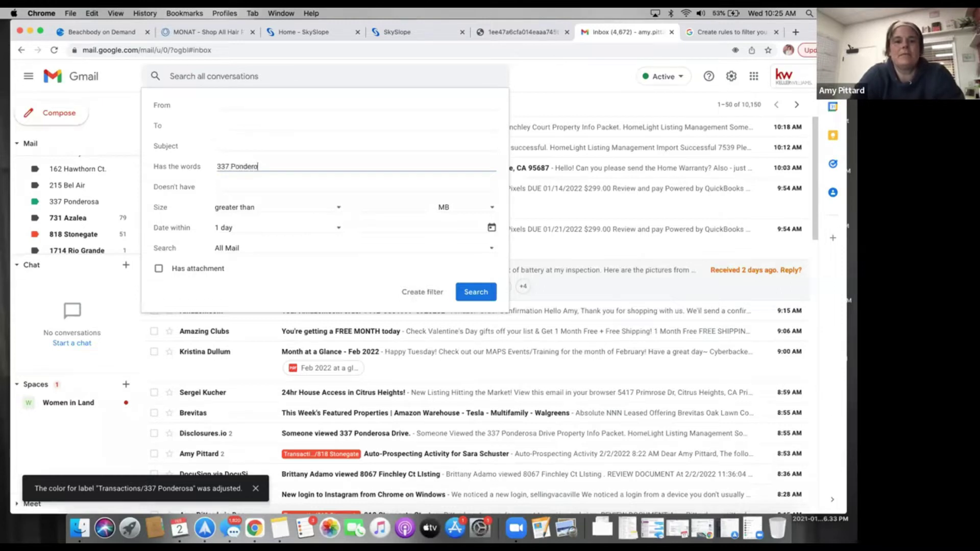
left_click(247, 228)
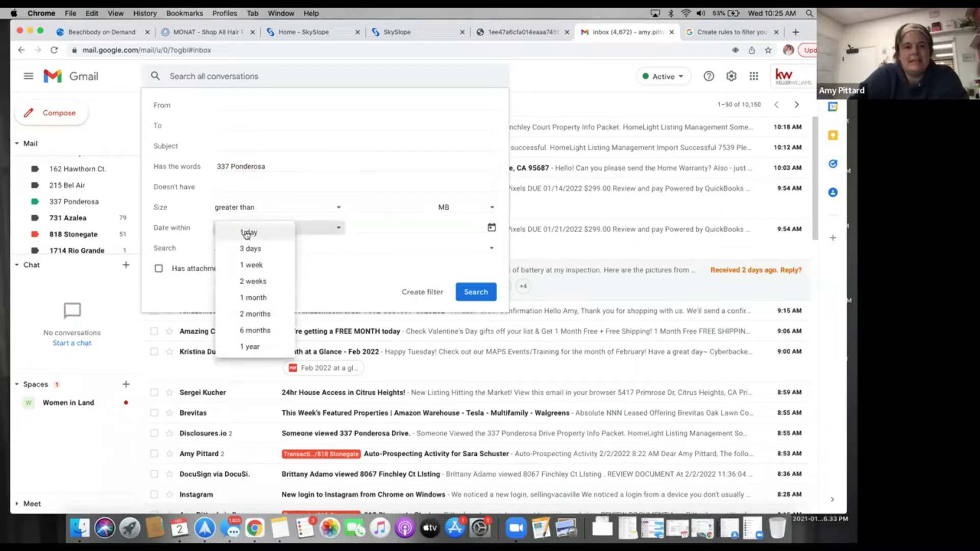
left_click(253, 300)
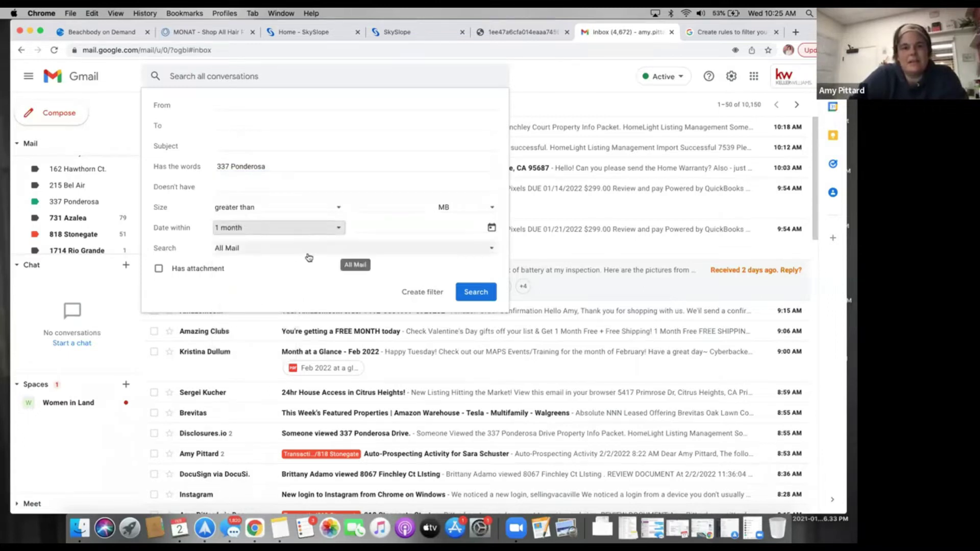
left_click(428, 295)
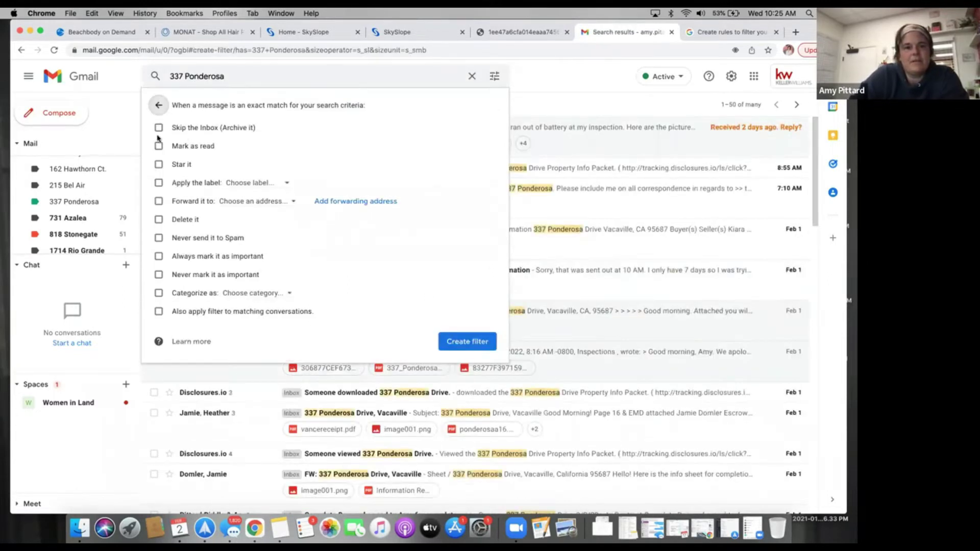
left_click(180, 185)
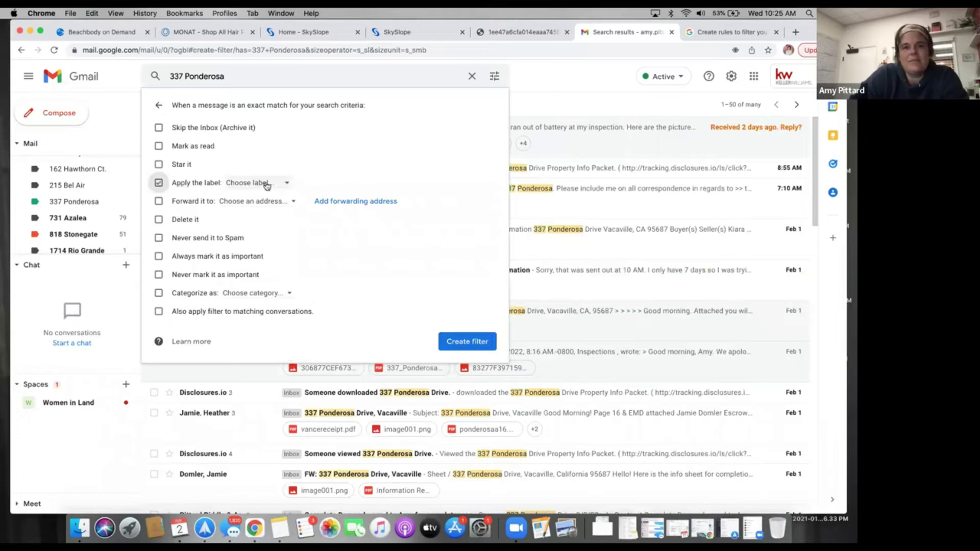
left_click(262, 182)
scroll(281, 394, "down", 3)
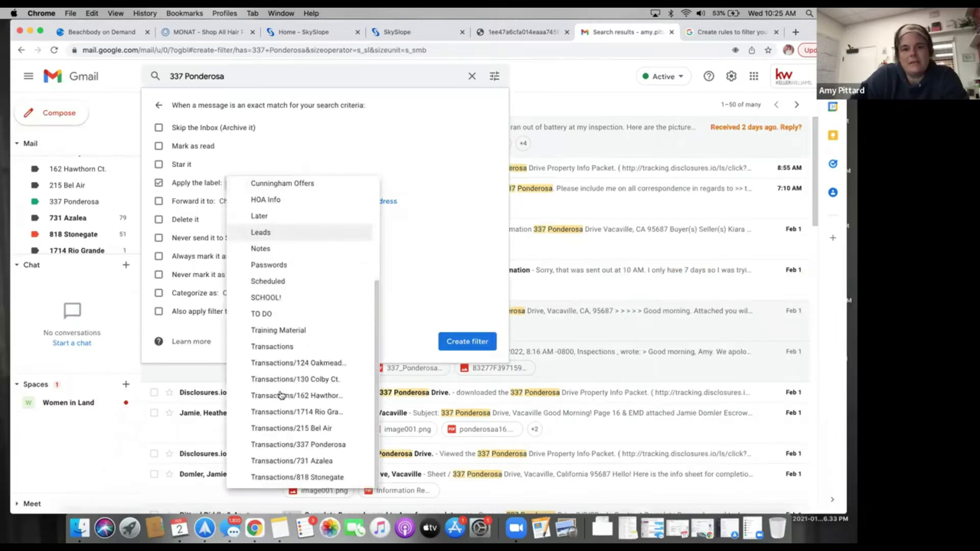
left_click(288, 445)
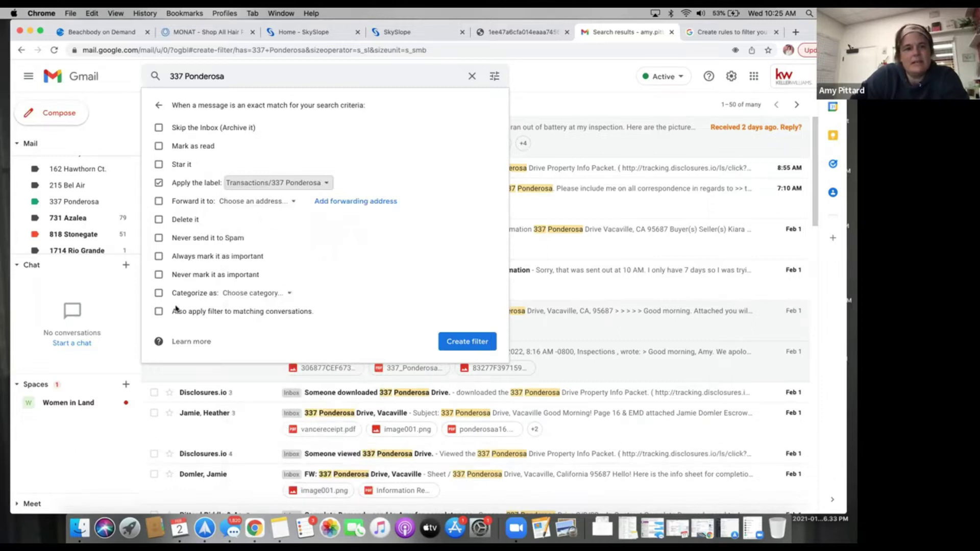
left_click(159, 312)
left_click(471, 342)
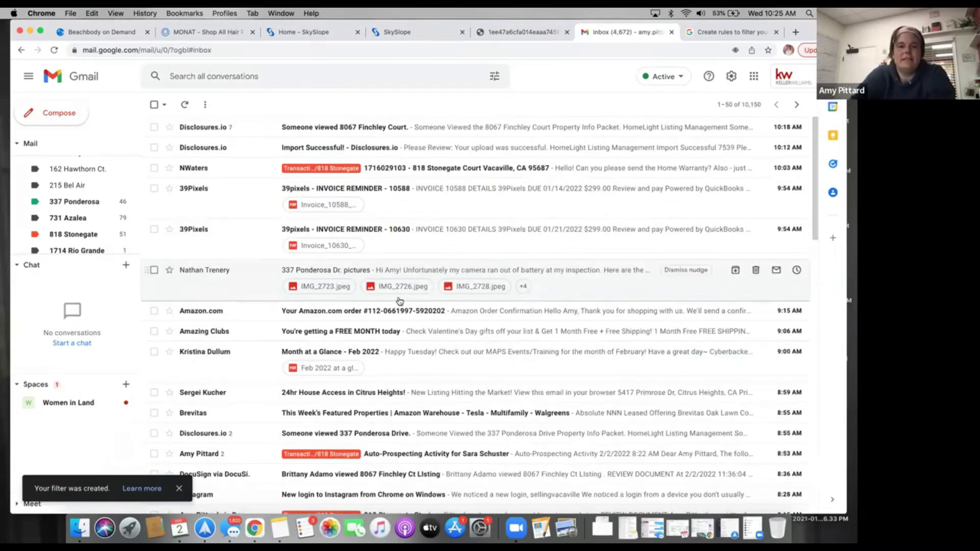
scroll(399, 286, "down", 1)
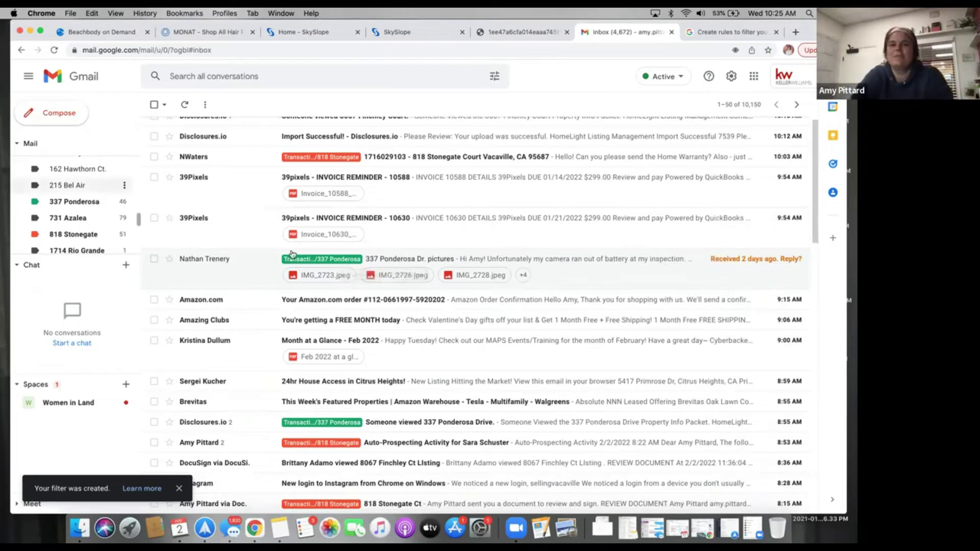
scroll(328, 426, "down", 10)
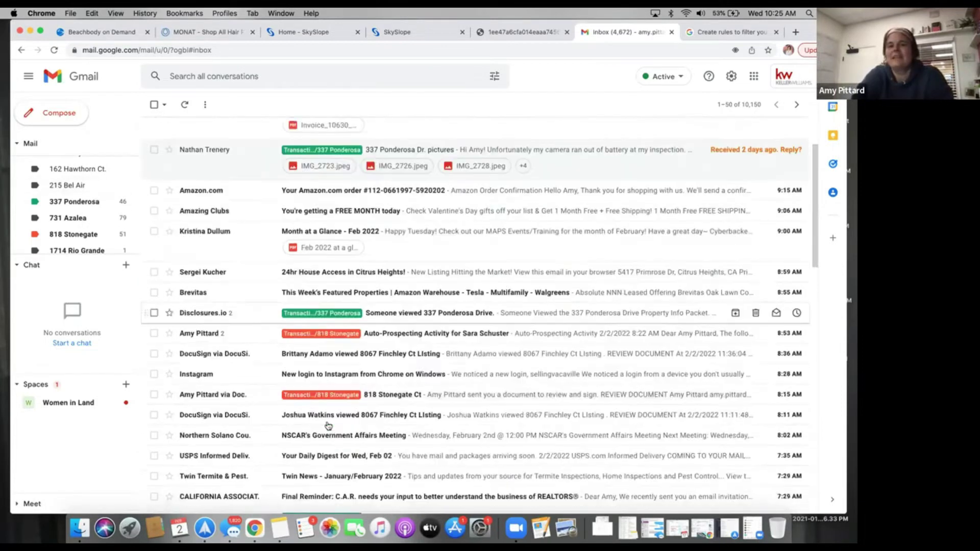
scroll(328, 426, "up", 3)
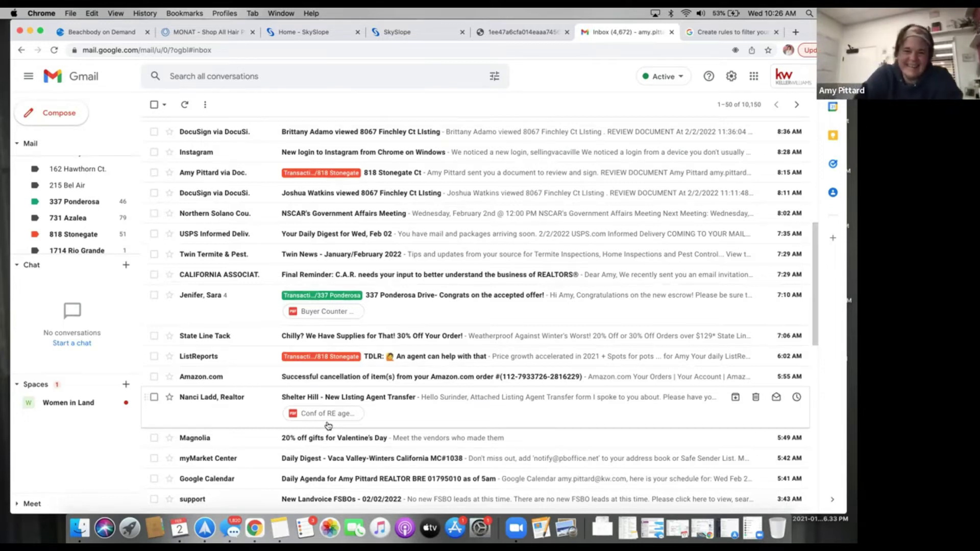
scroll(328, 425, "down", 10)
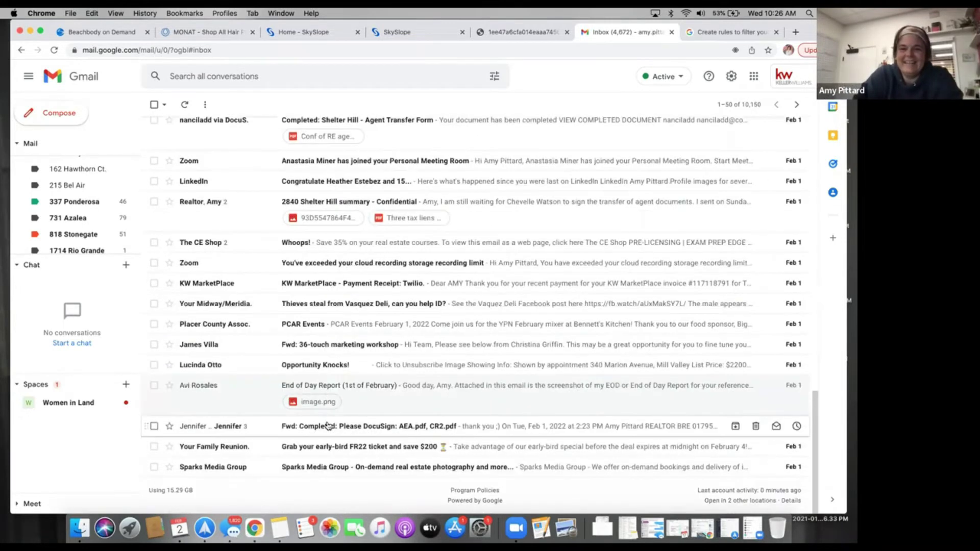
scroll(328, 425, "up", 20)
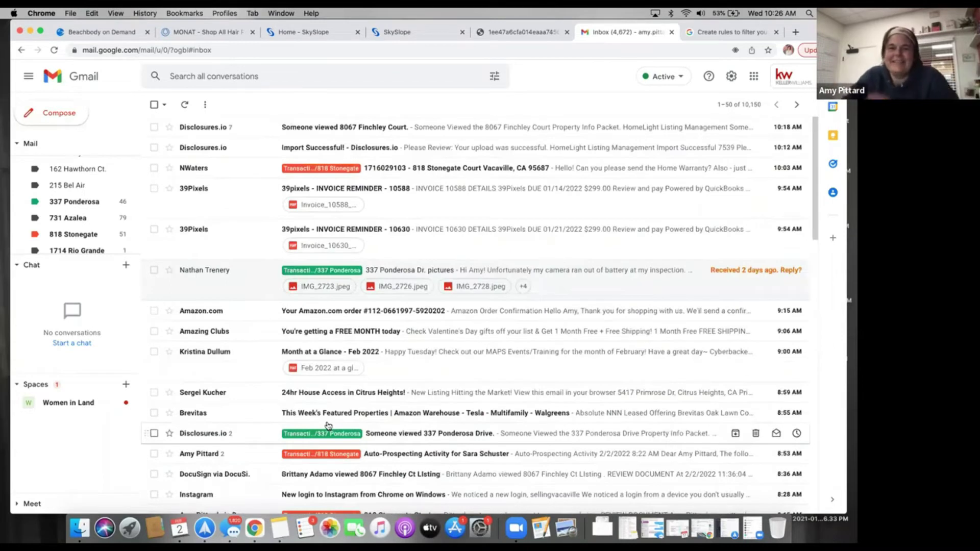
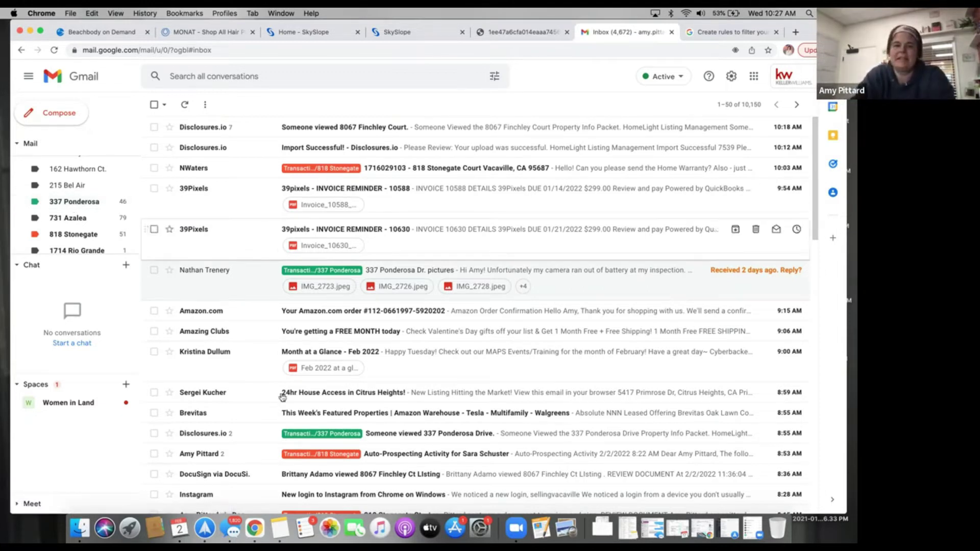
scroll(283, 397, "down", 5)
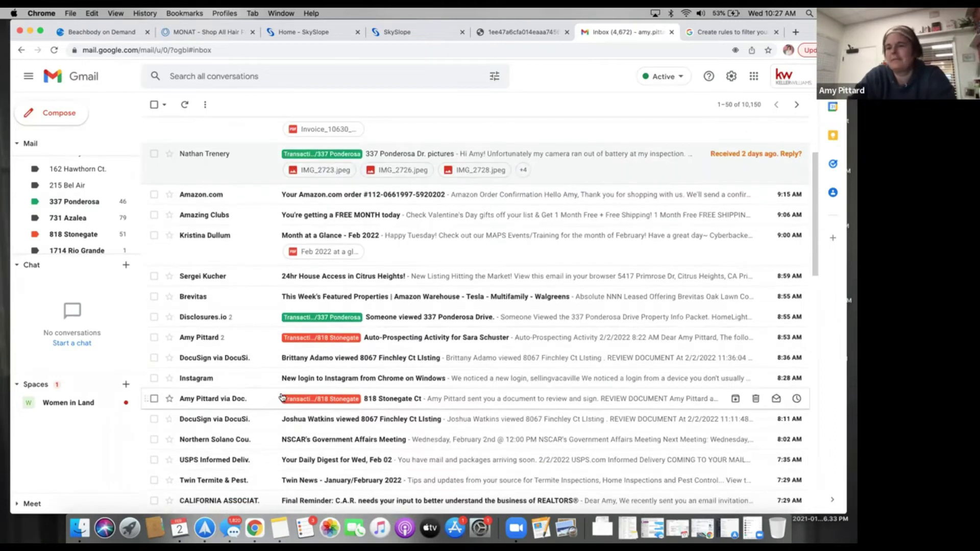
scroll(282, 397, "up", 5)
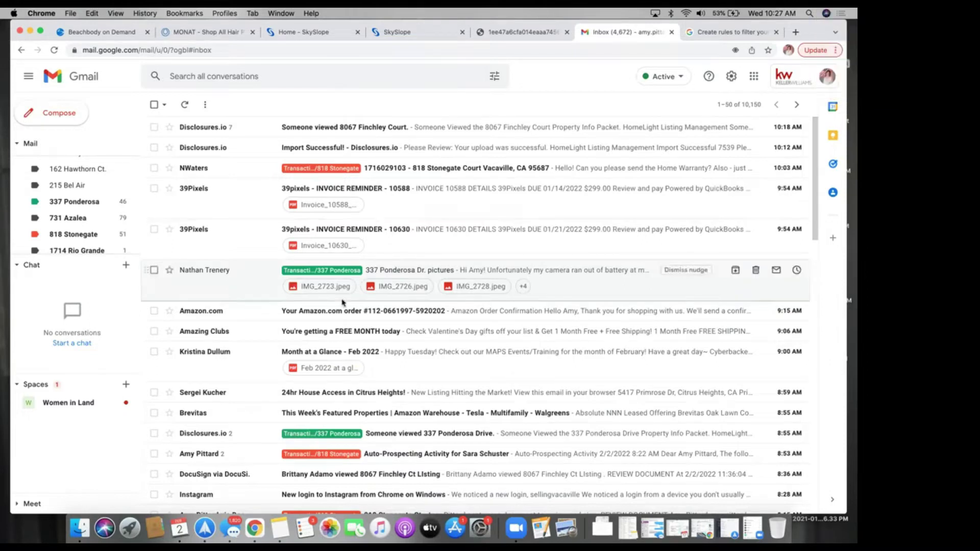
scroll(342, 302, "down", 3)
scroll(342, 302, "up", 3)
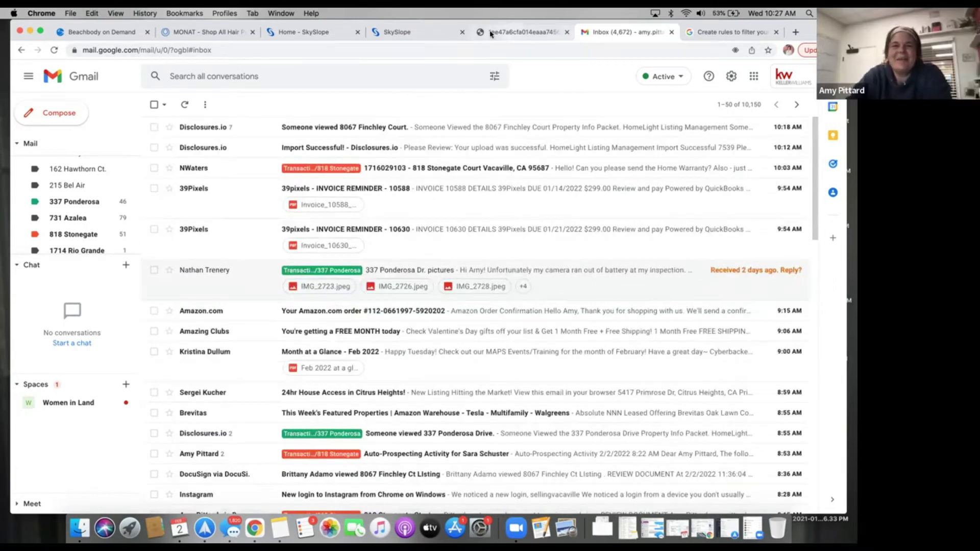
left_click(441, 37)
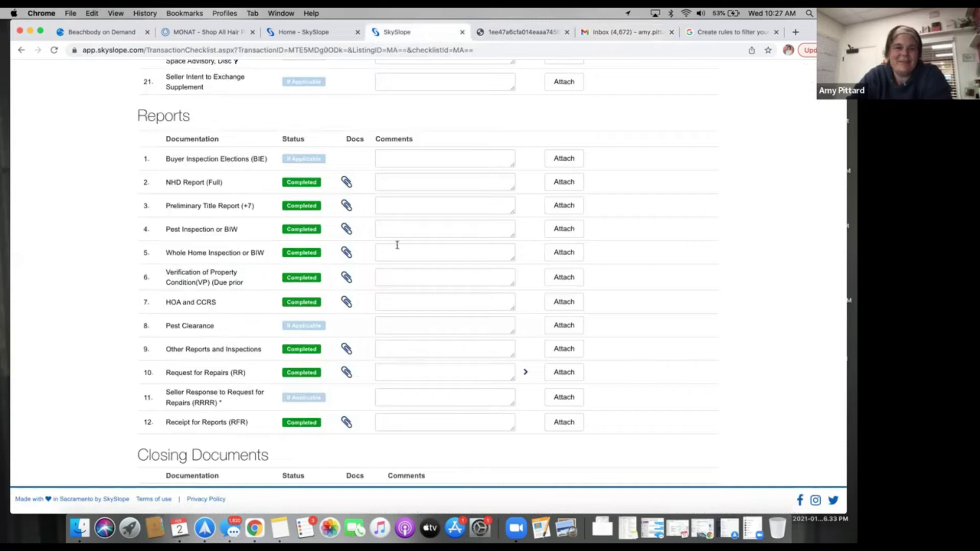
Step: Open the attached Commission Demand Authorization (CDA) PDF from row 6 of Closing Documents
scroll(367, 316, "down", 2)
scroll(368, 316, "down", 10)
scroll(367, 312, "up", 5)
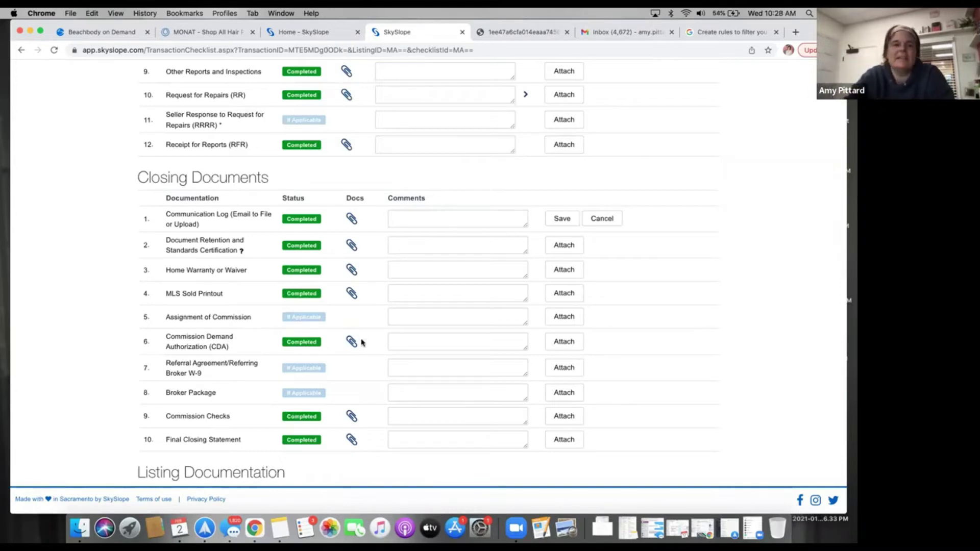
scroll(349, 357, "up", 2)
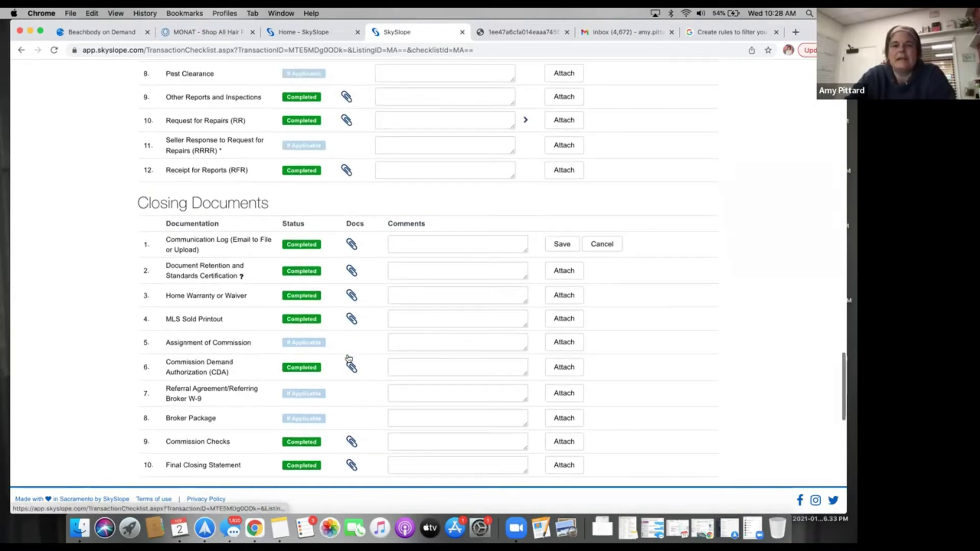
left_click(351, 363)
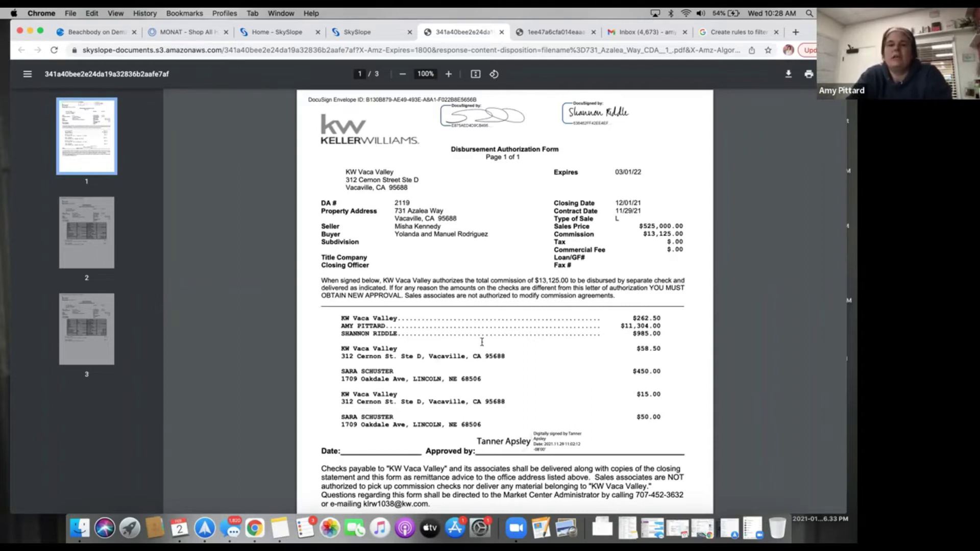
scroll(482, 342, "down", 1)
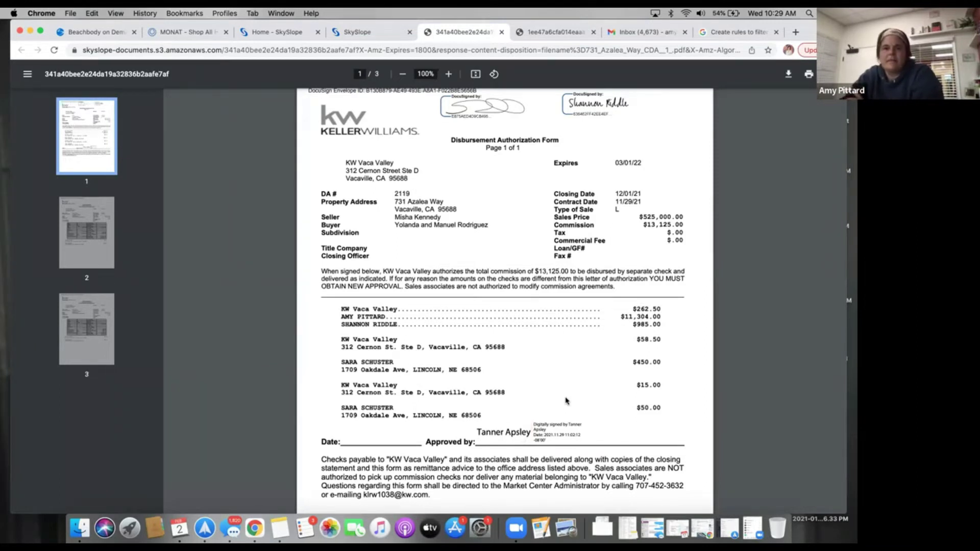
scroll(572, 416, "down", 1)
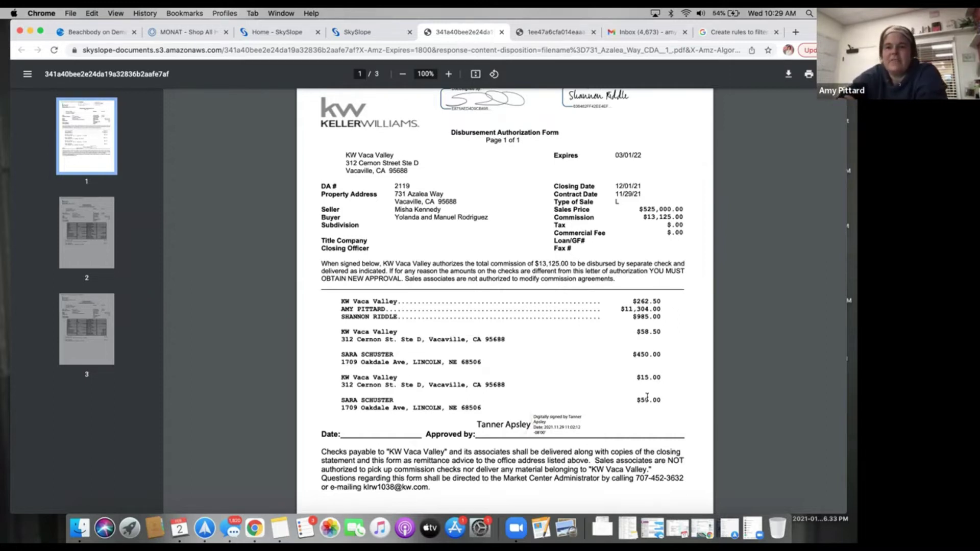
scroll(647, 397, "down", 10)
scroll(647, 397, "down", 5)
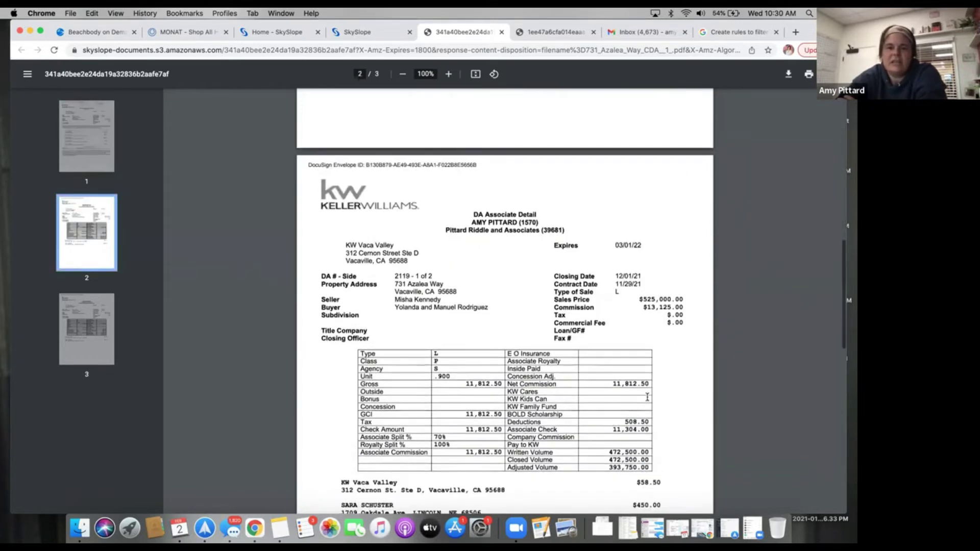
Step: Scroll to page 3's second associate detail: 1,312.50 gross, 985.00 check
scroll(646, 397, "down", 20)
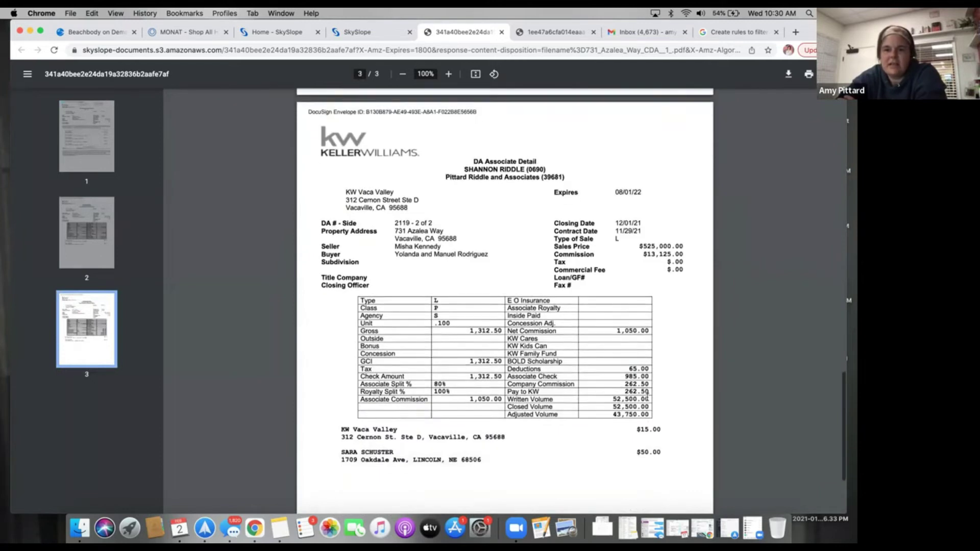
scroll(646, 397, "down", 1)
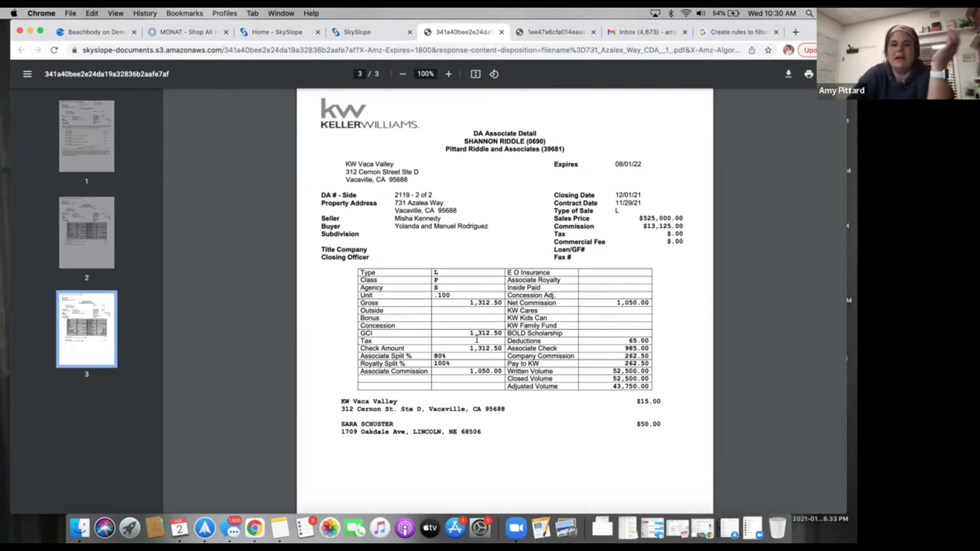
scroll(477, 338, "down", 2)
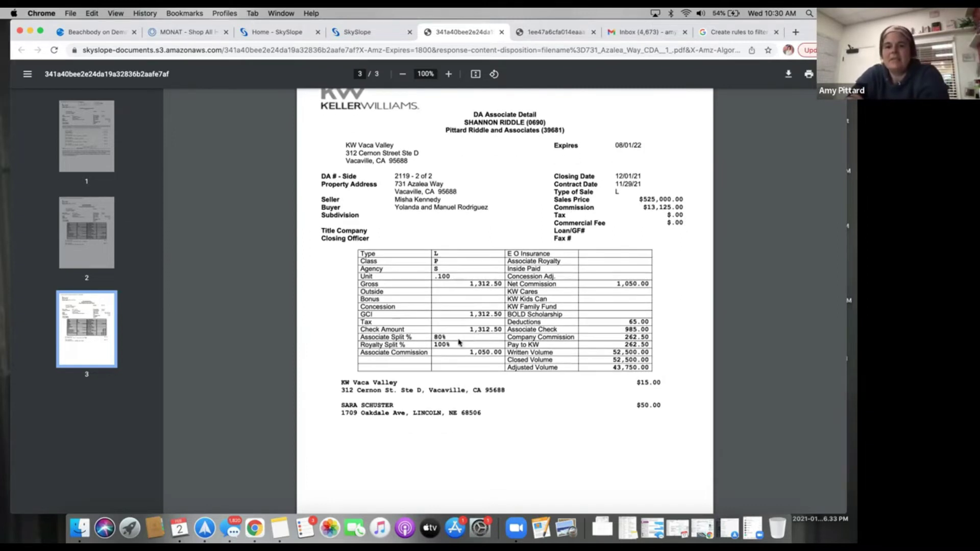